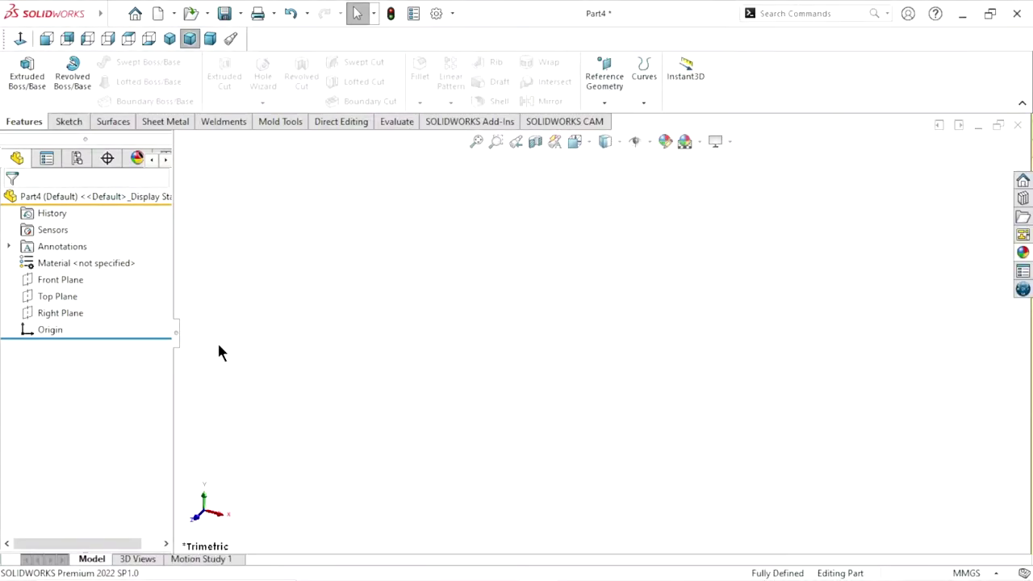
Step: Open a sketch on the Front Plane and draw a horizontal centerline through the origin
left_click(55, 280)
left_click(68, 260)
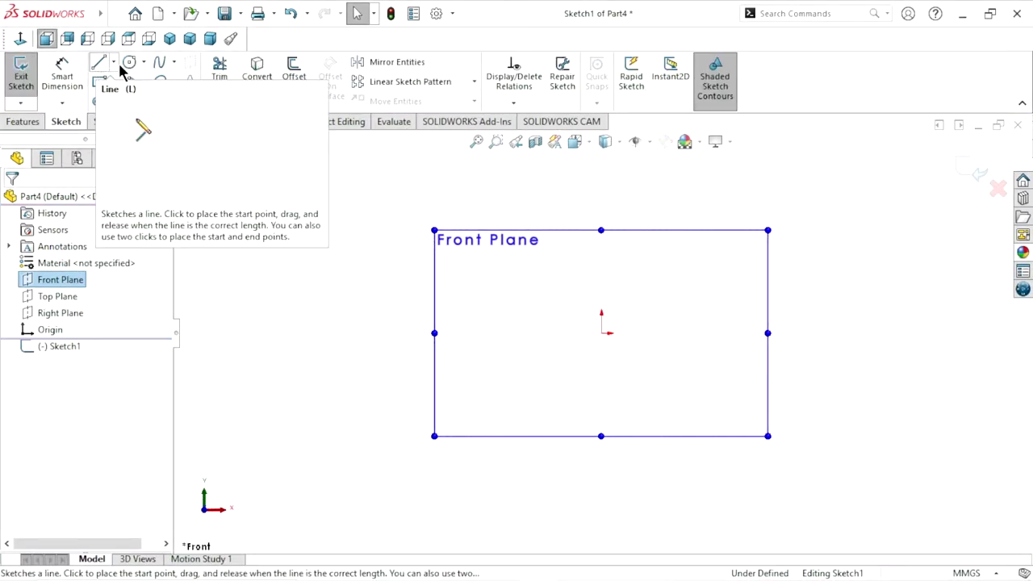
left_click(114, 63)
left_click(122, 101)
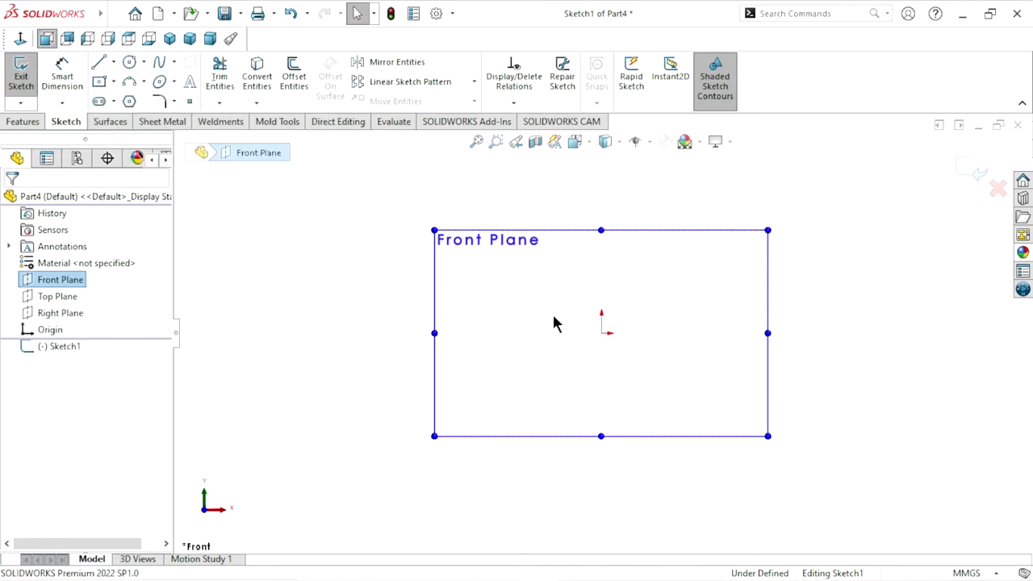
left_click(341, 334)
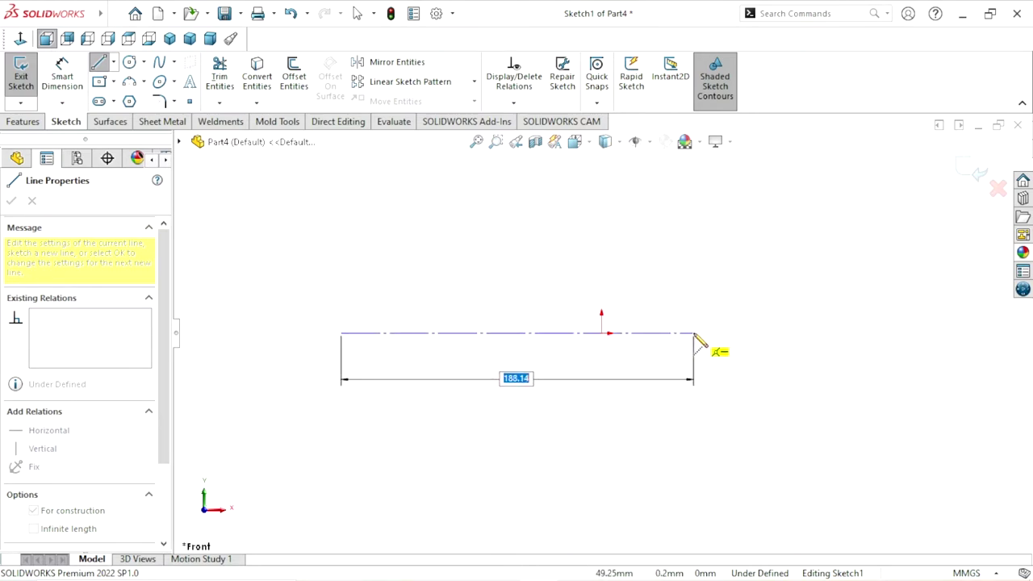
left_click(694, 333)
right_click(702, 315)
left_click(715, 309)
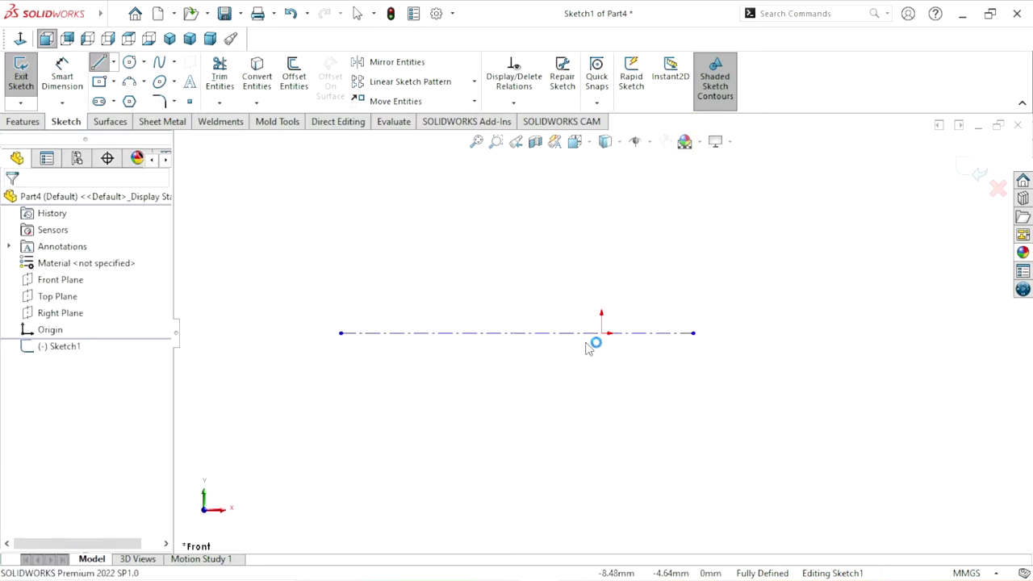
scroll(595, 343, "up", 1)
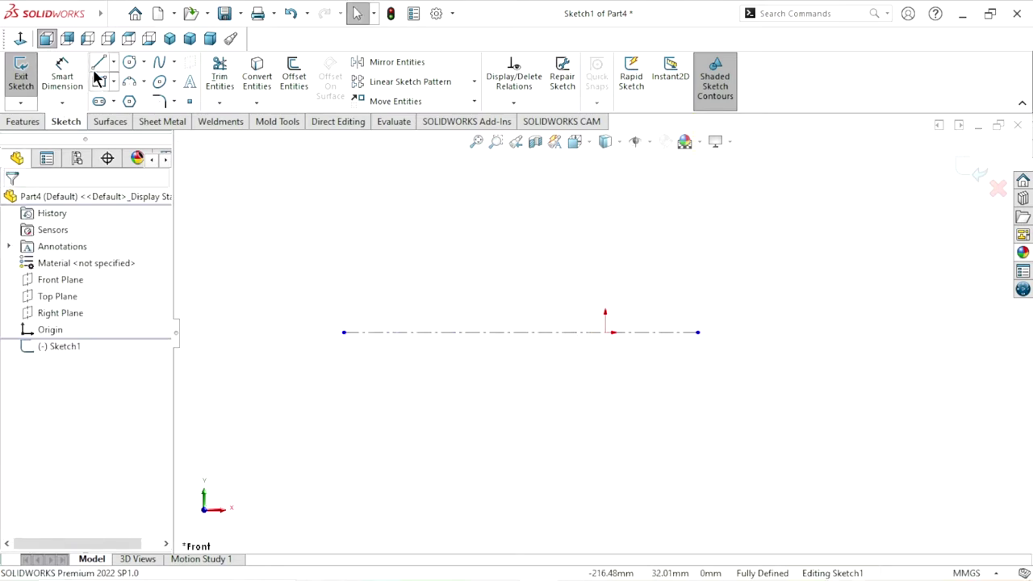
Step: Draw one chain of connected lines forming the stepped half-profile, starting and ending on the centerline
key("l")
left_click(344, 331)
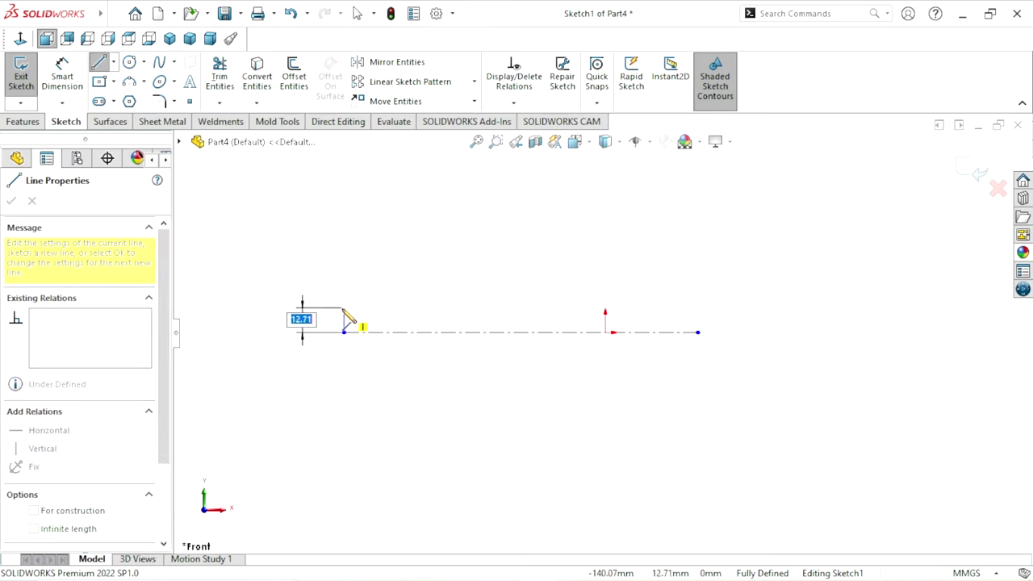
left_click(344, 310)
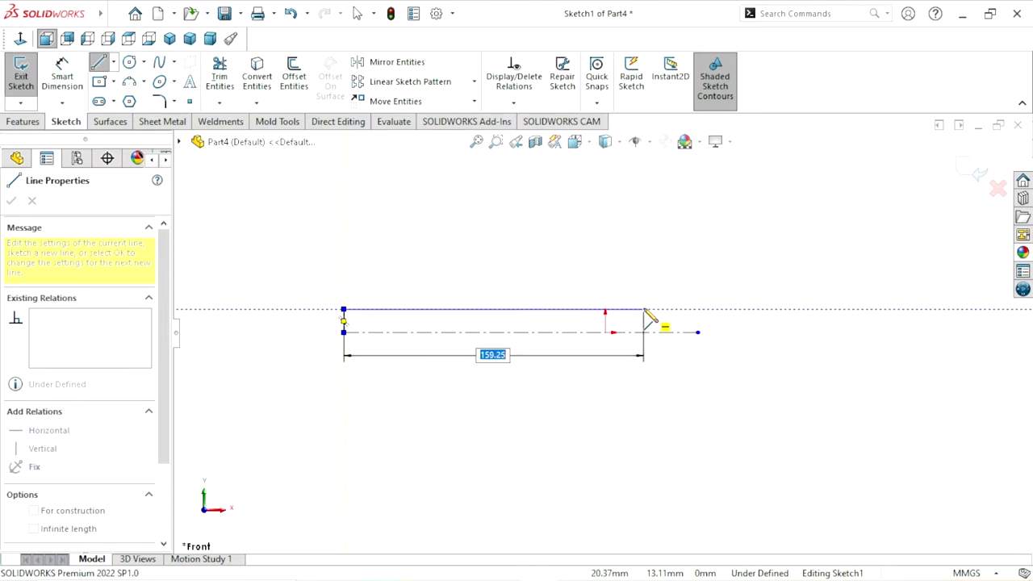
left_click(644, 310)
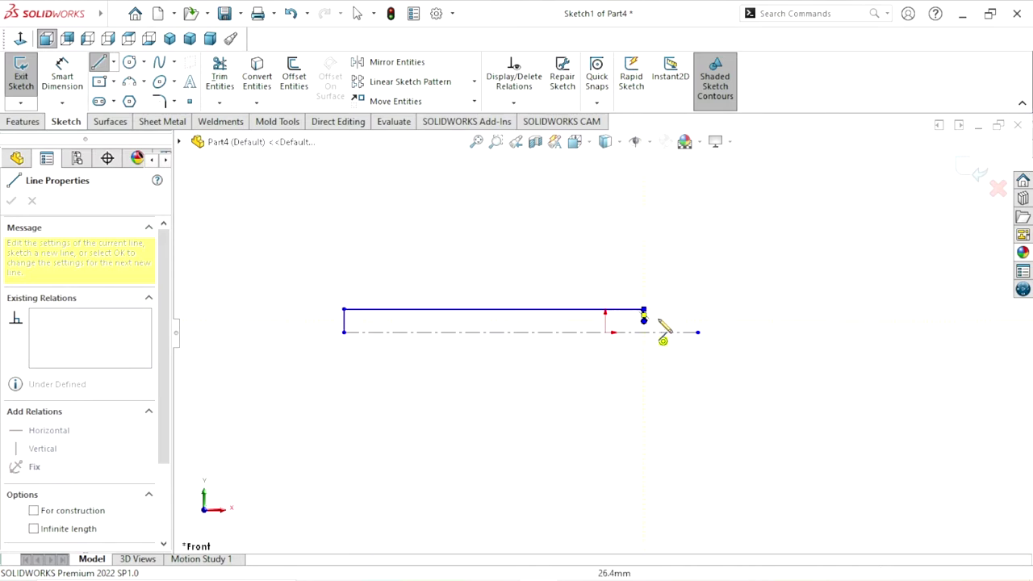
left_click(668, 322)
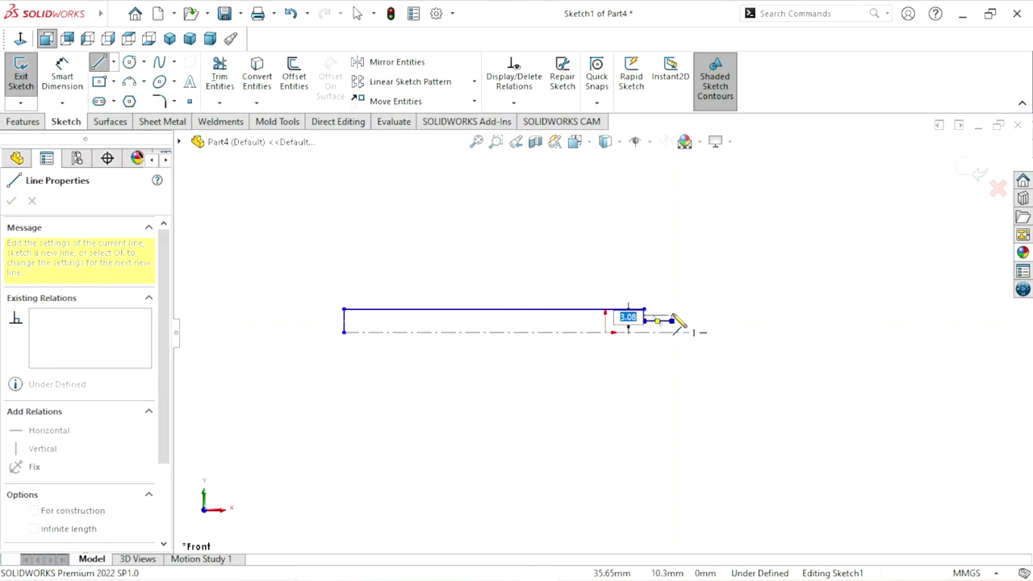
left_click(672, 320)
left_click(697, 316)
left_click(697, 331)
right_click(731, 325)
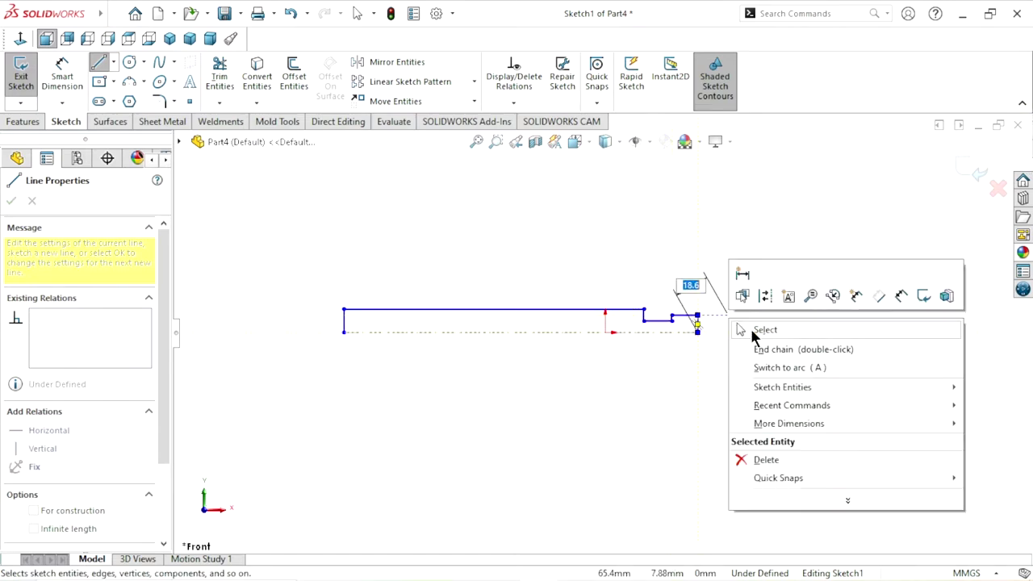
left_click(751, 330)
scroll(497, 370, "up", 3)
scroll(599, 326, "down", 3)
scroll(651, 300, "down", 3)
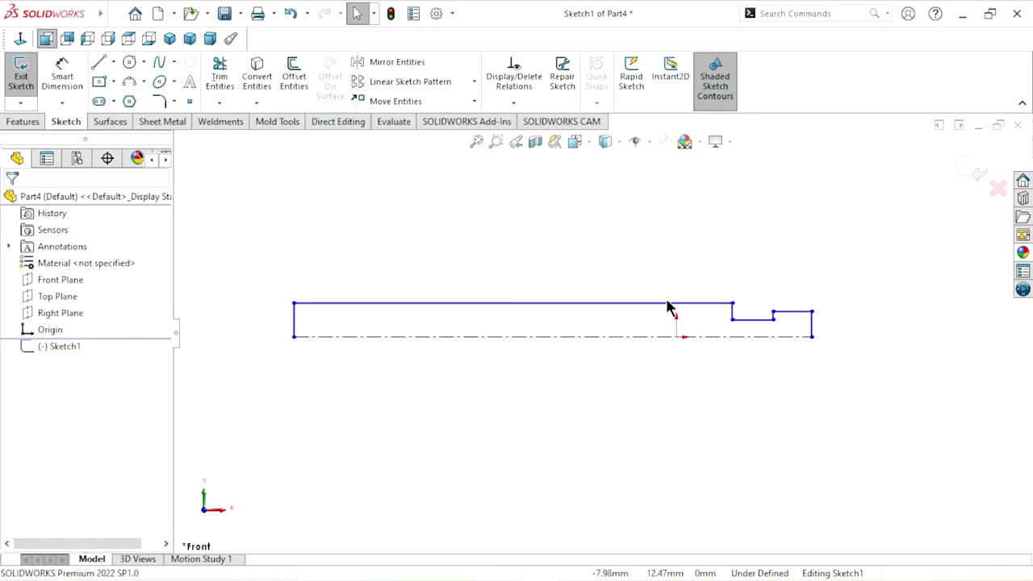
Step: Dimension the left section height to 14 mm and the stepped-down edge 8 mm from the axis
left_click(61, 76)
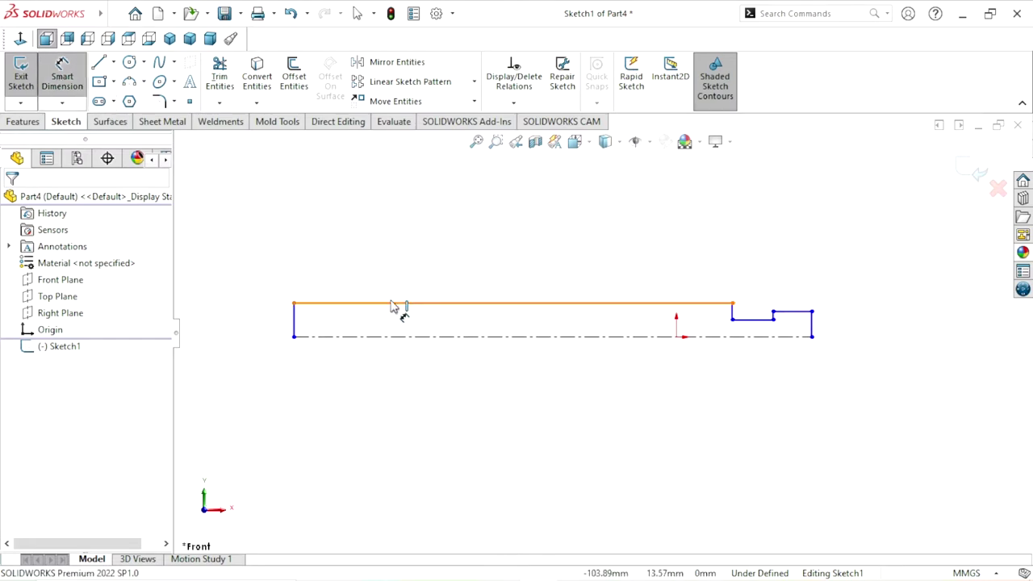
left_click(395, 337)
left_click(393, 342)
left_click(275, 364)
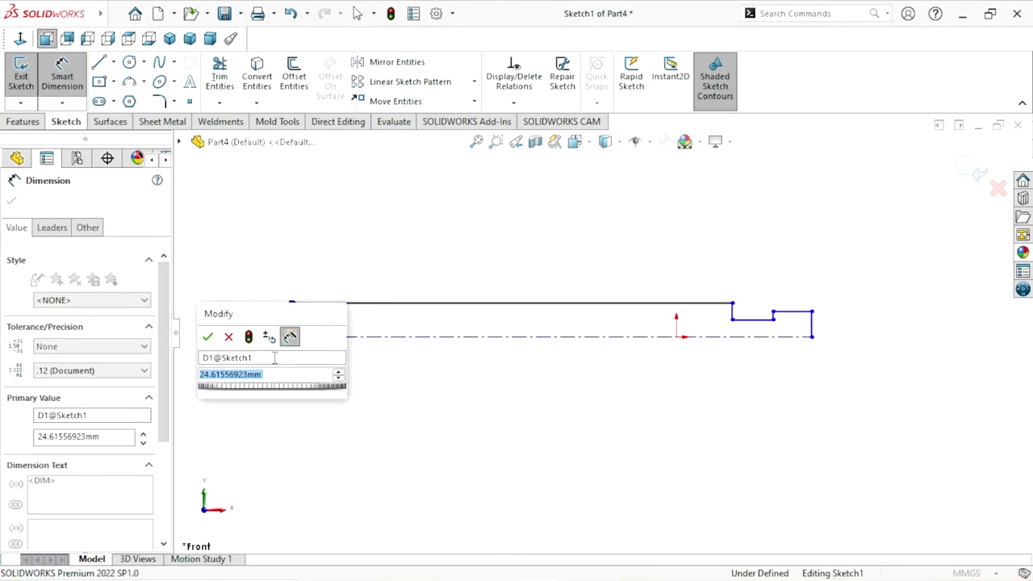
type("14")
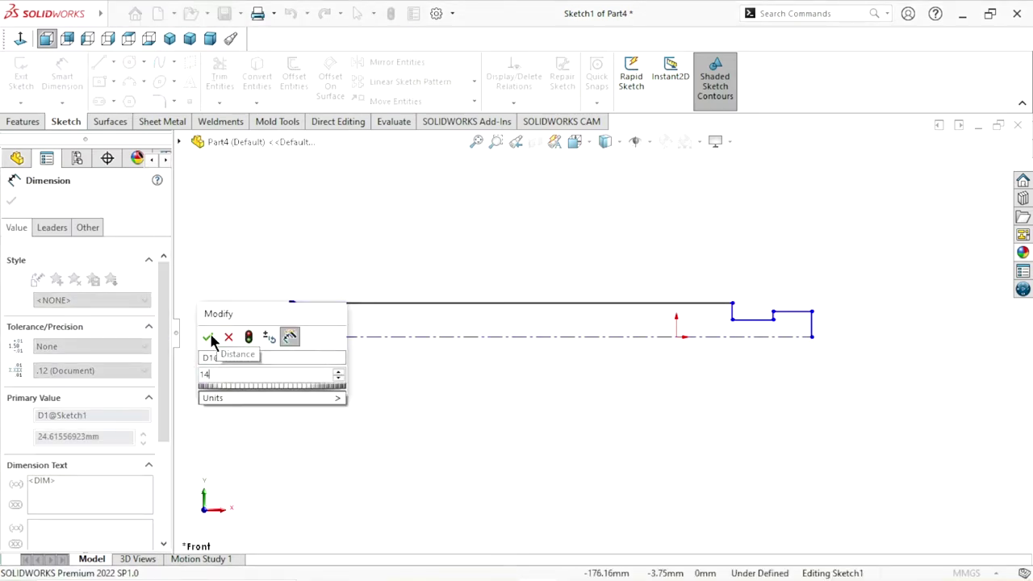
left_click(207, 337)
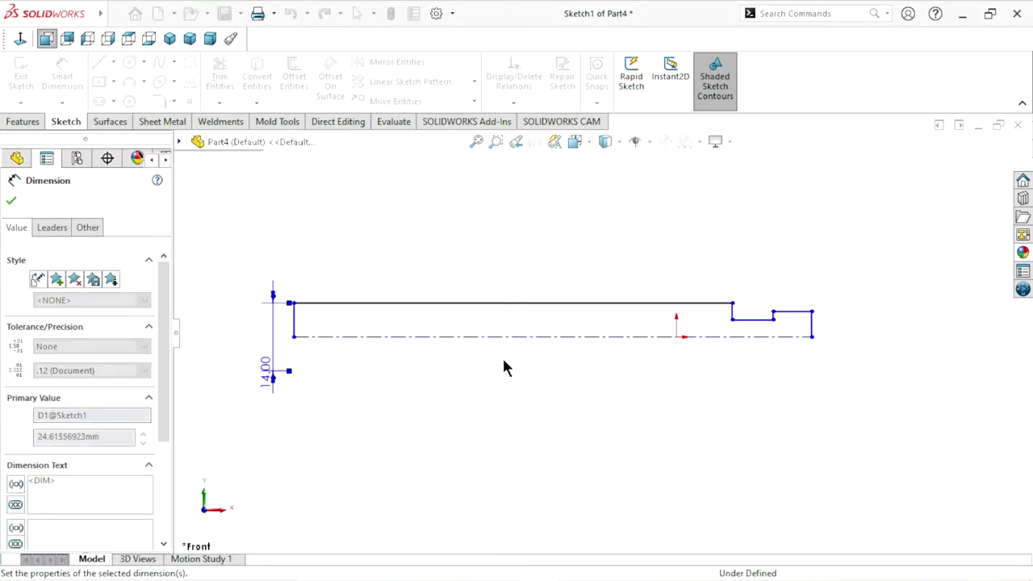
left_click(752, 320)
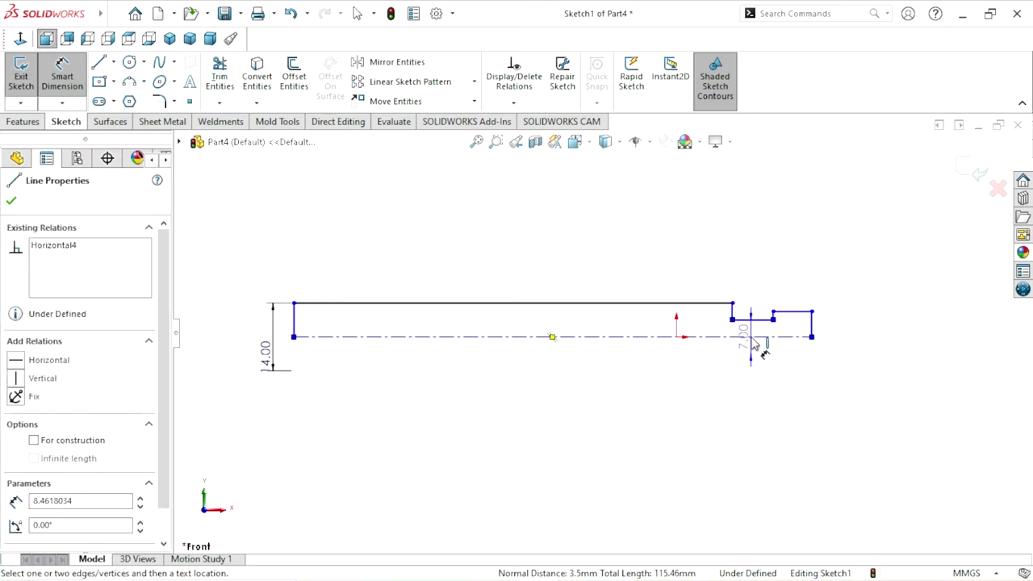
left_click(757, 378)
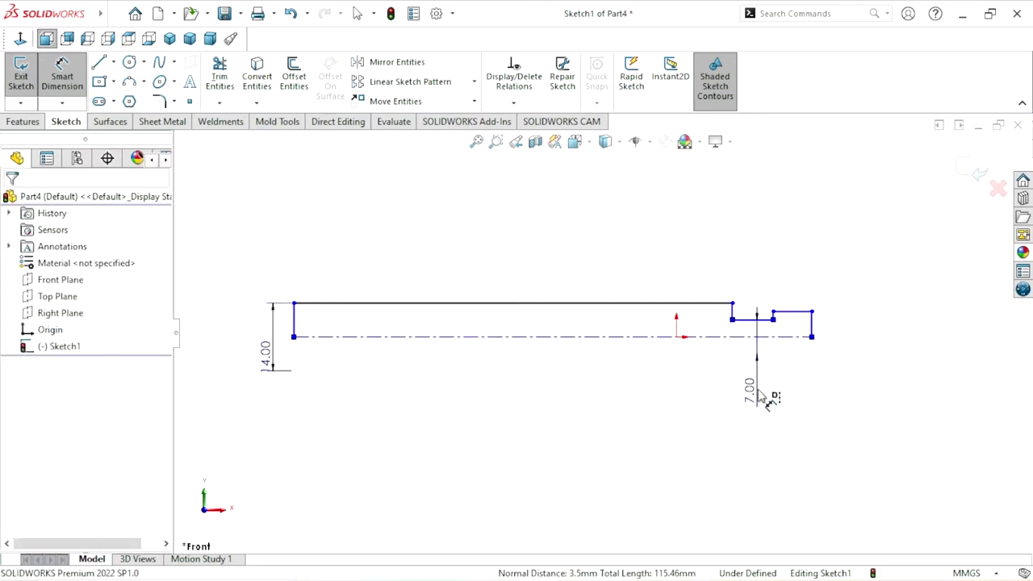
type("8")
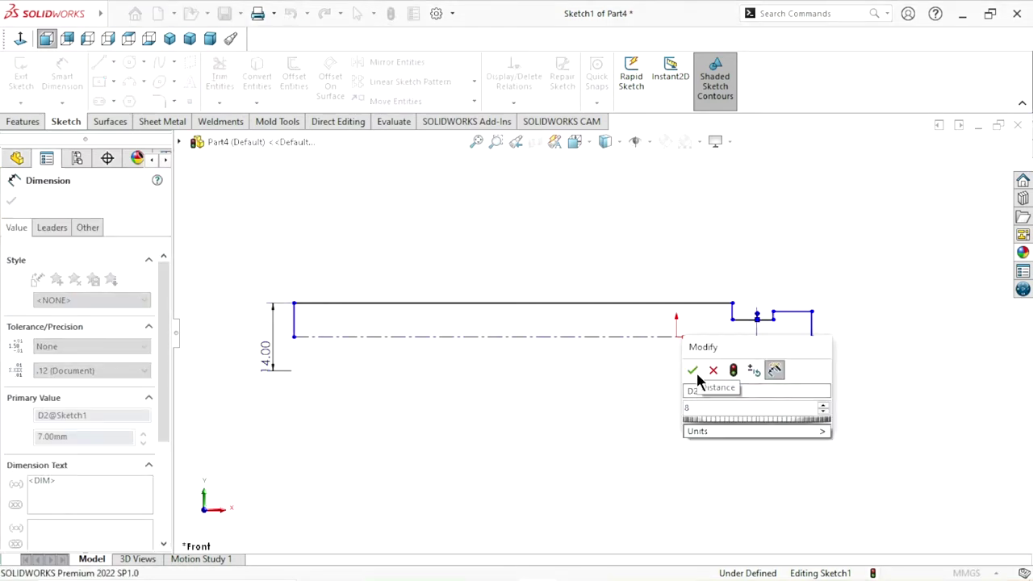
left_click(694, 371)
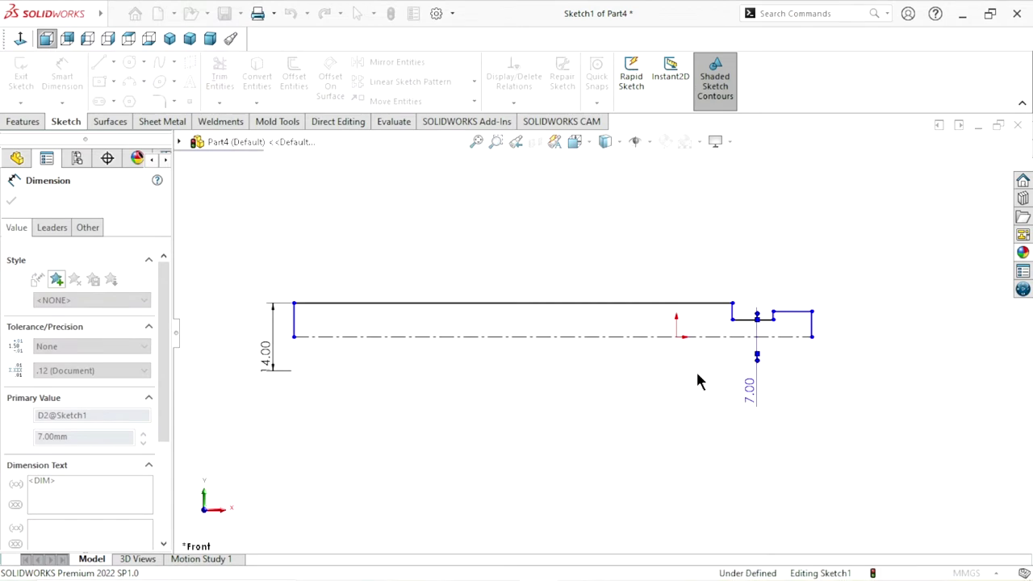
Step: Dimension the end step to 10 mm height and 2 mm length, and the middle step to 6 mm
left_click(799, 310)
left_click(870, 398)
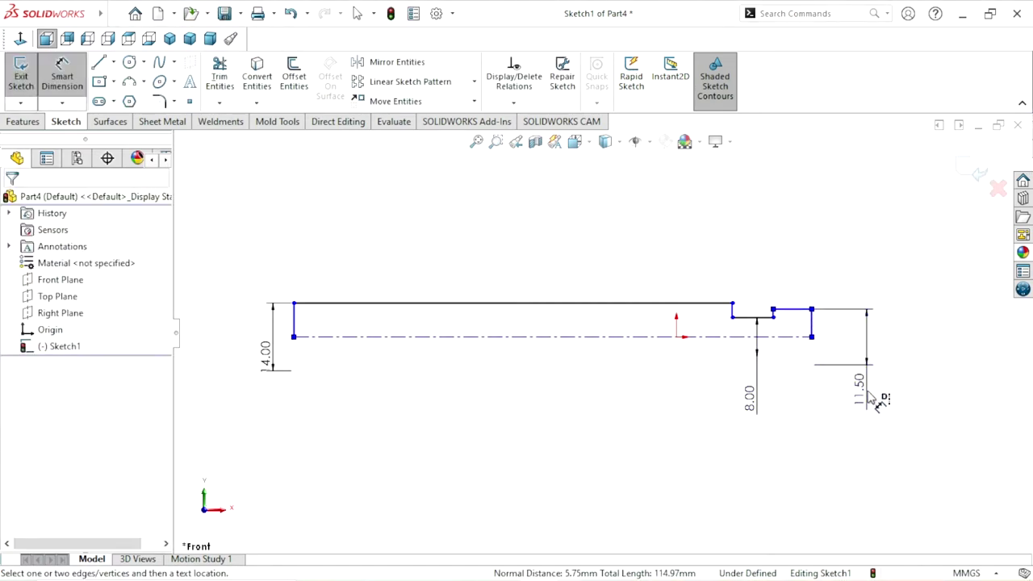
type("10")
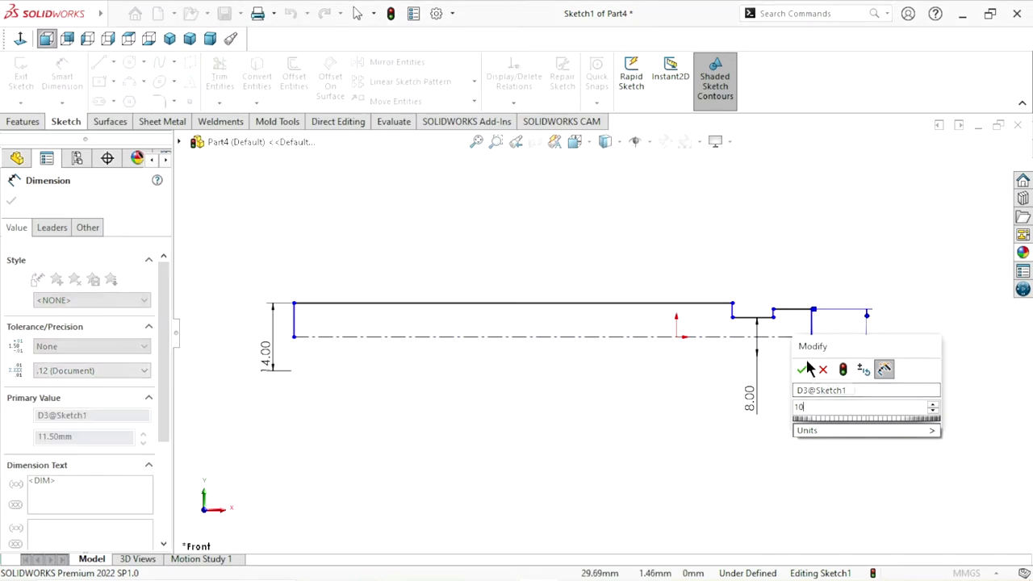
left_click(802, 370)
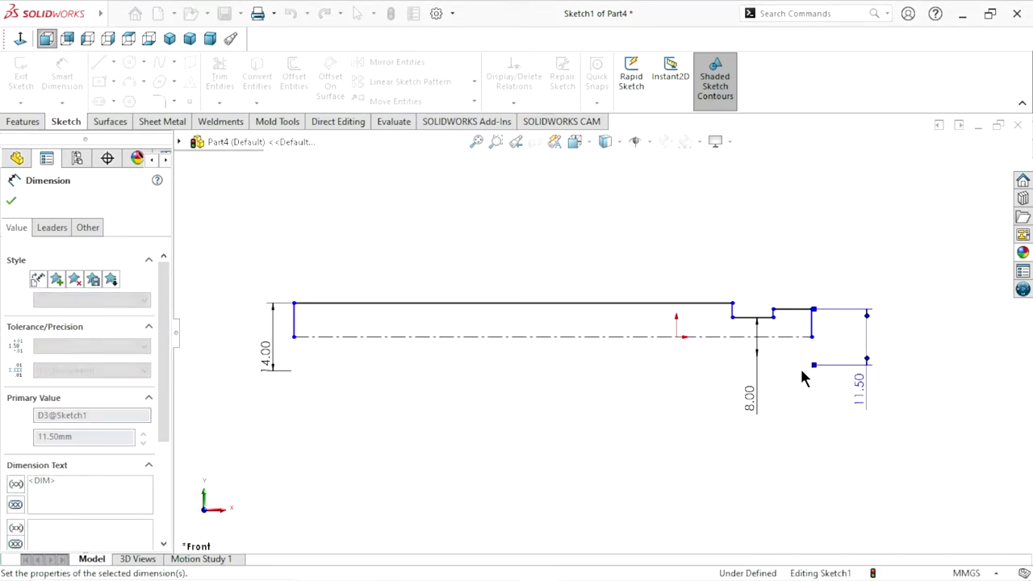
left_click(795, 315)
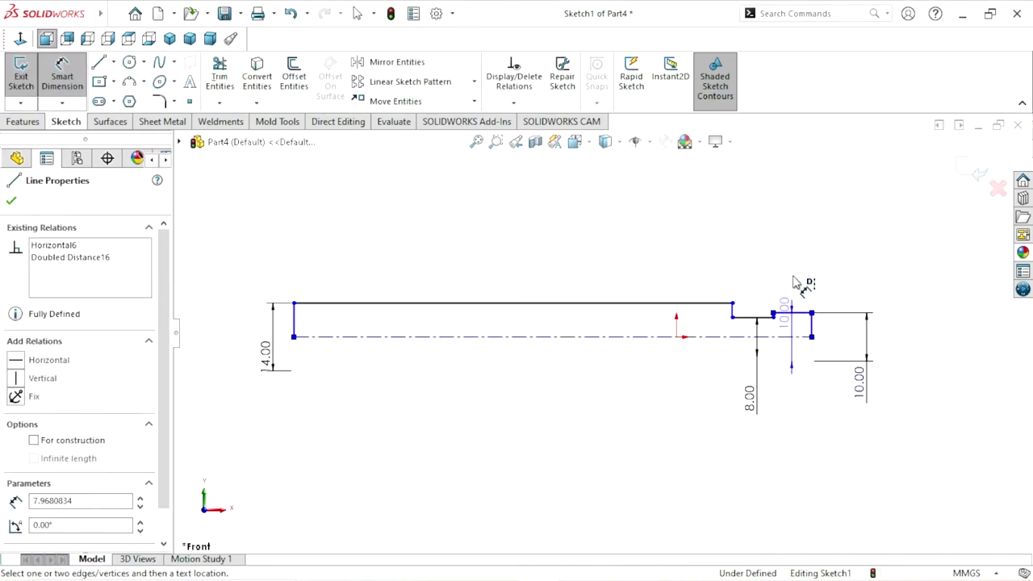
left_click(857, 287)
type("2")
left_click(790, 259)
left_click(745, 319)
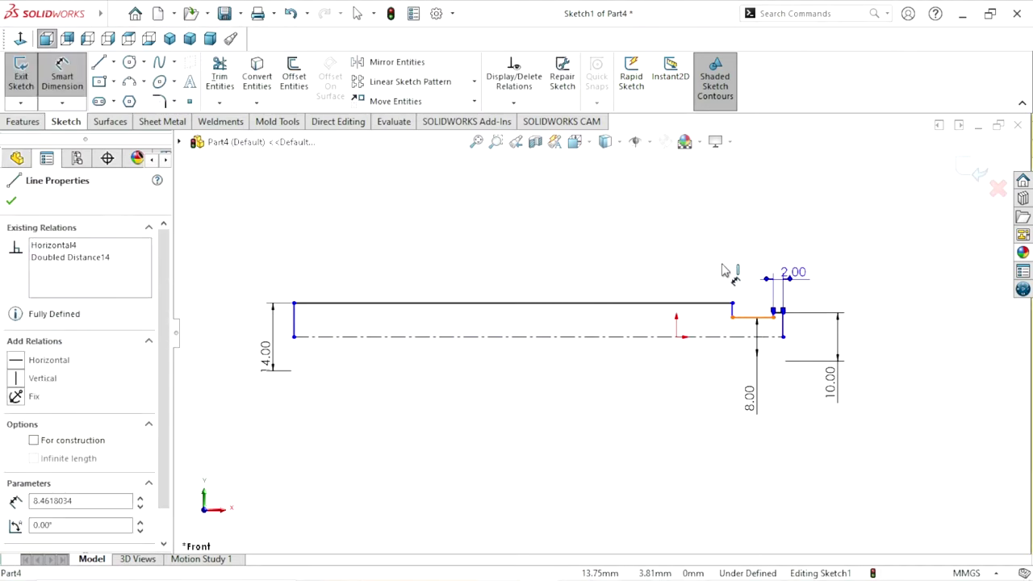
left_click(686, 271)
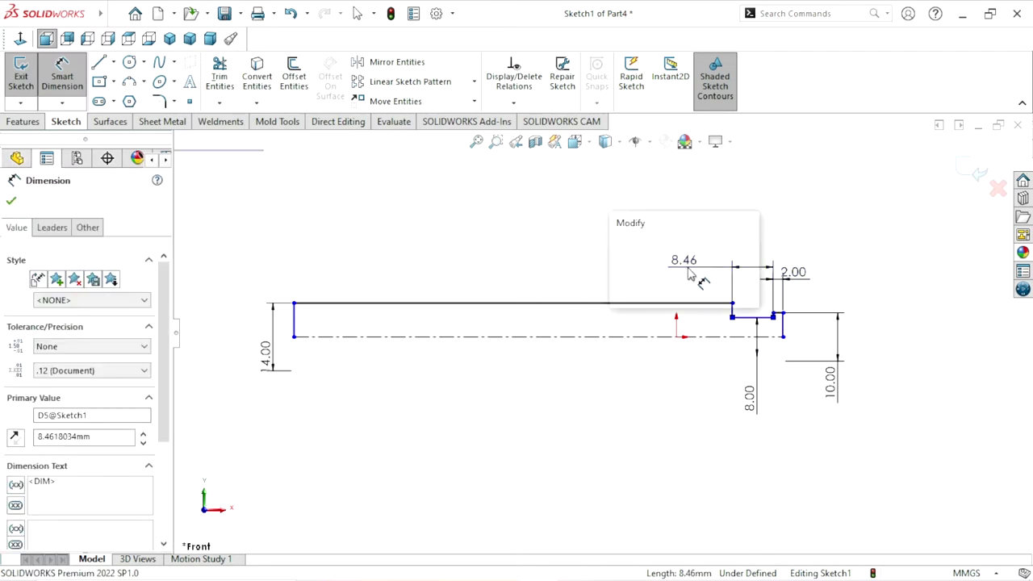
type("8")
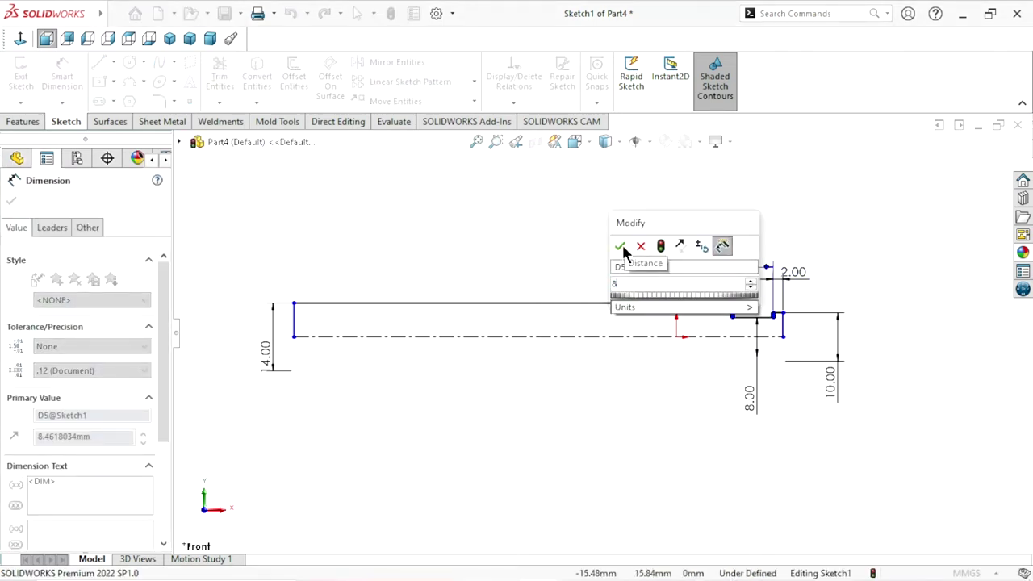
key("BackSpace")
type("6")
left_click(620, 247)
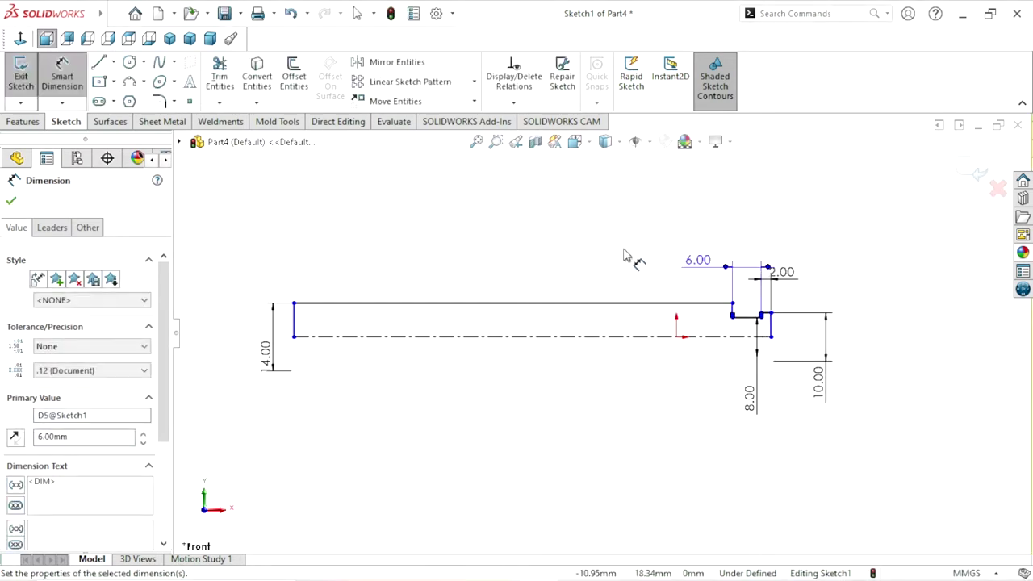
Step: Set the overall length of the long top edge to 110 mm
left_click(566, 304)
left_click(521, 282)
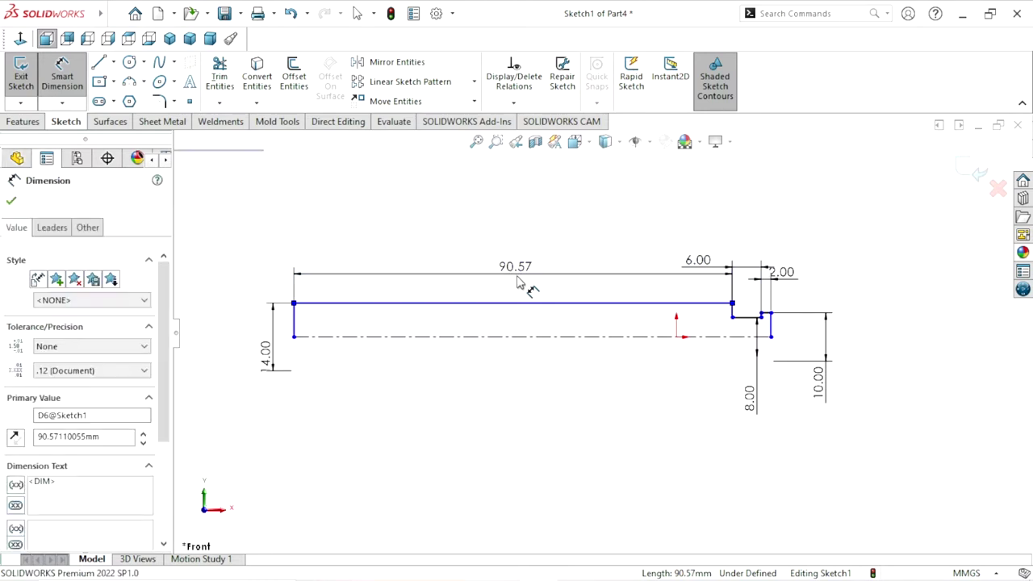
type("110")
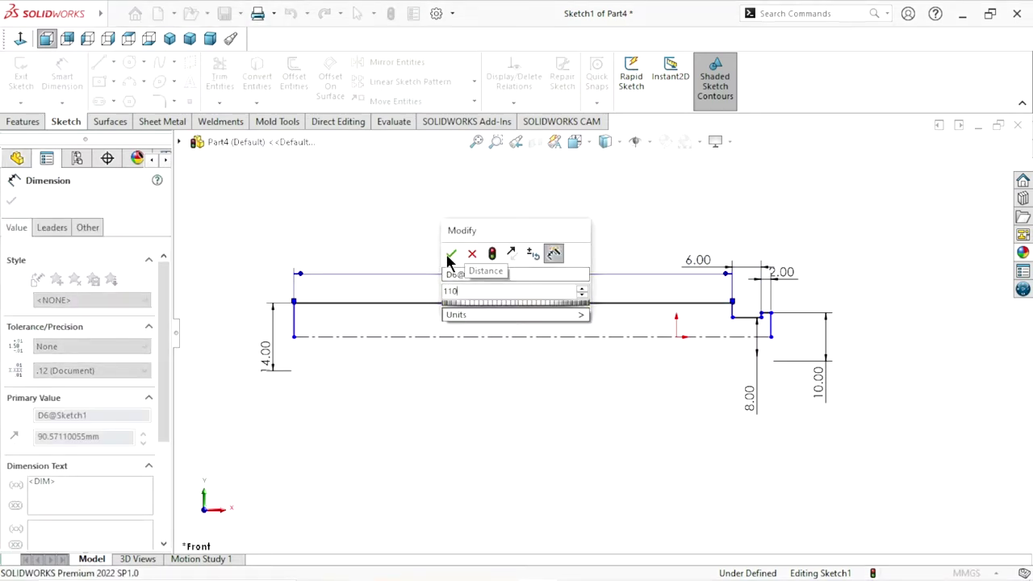
left_click(451, 253)
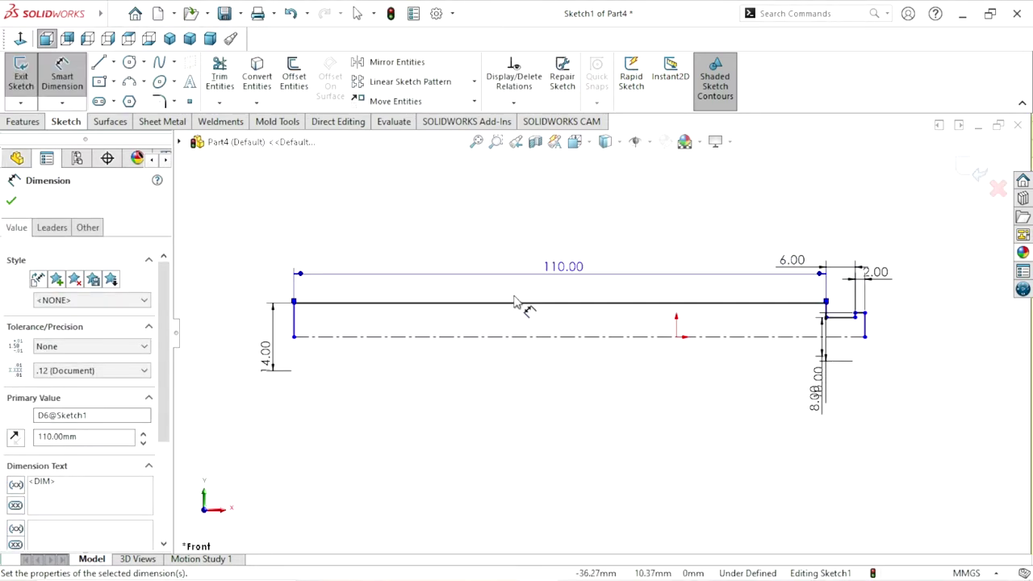
left_click(12, 199)
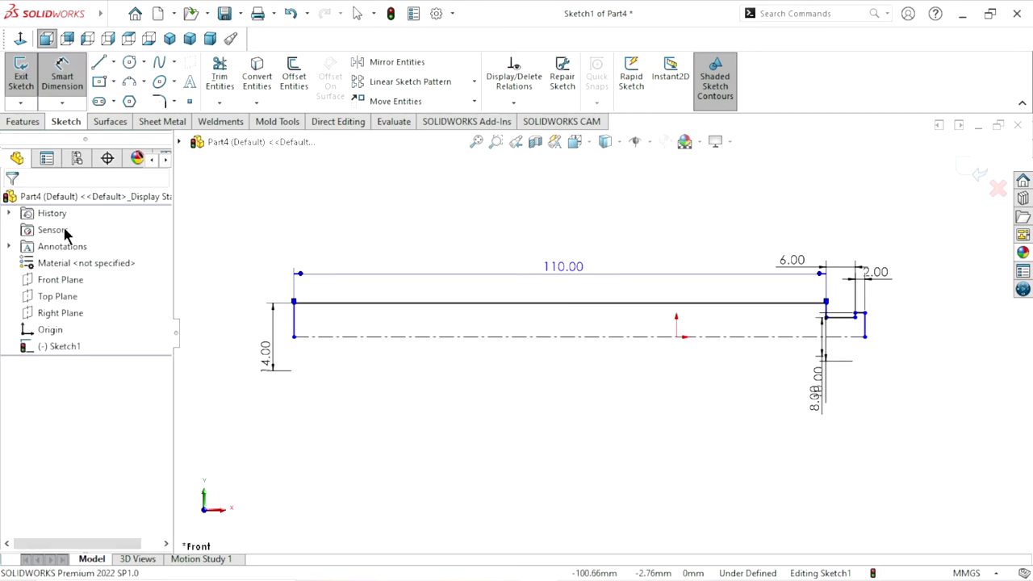
Step: Add a Midpoint relation between the centreline and the origin to fully define the sketch
left_click(672, 338)
left_click(677, 337, "ctrl")
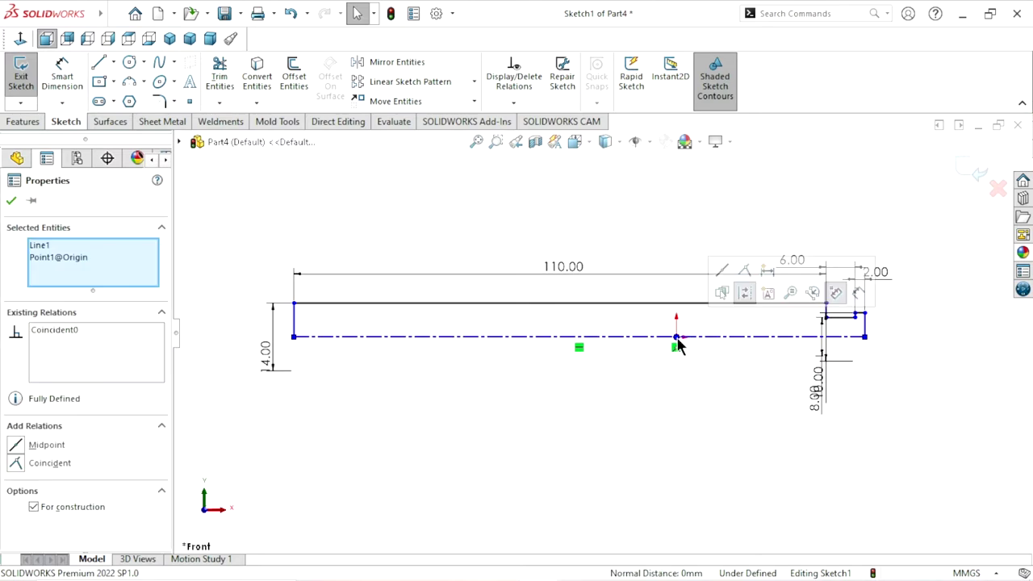
left_click(723, 271)
scroll(639, 436, "up", 1)
scroll(638, 437, "up", 2)
scroll(852, 335, "down", 2)
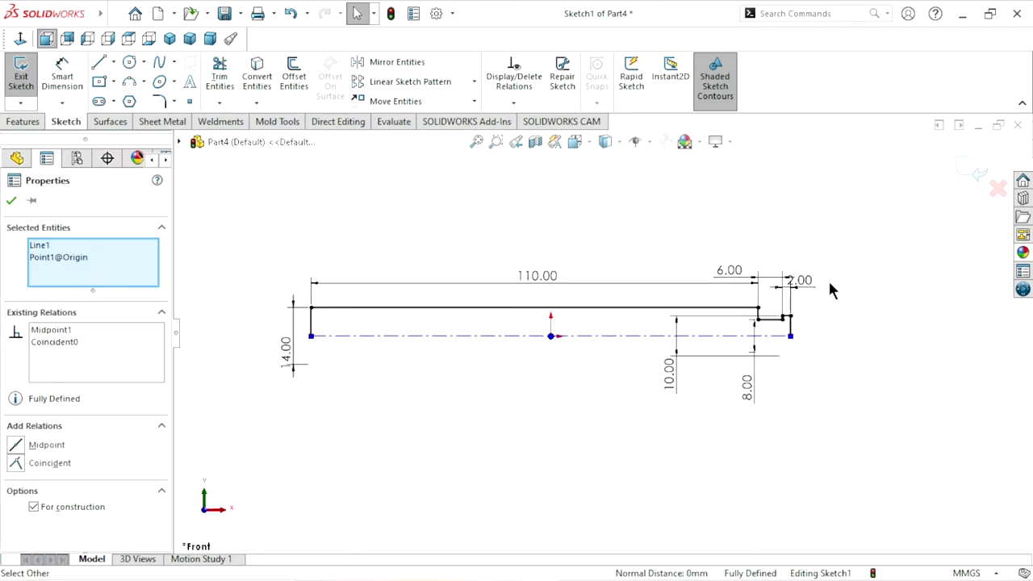
Step: Reposition the 2.00, 10.00, 8.00 and 14.00 dimensions neatly around the profile
left_click_drag(799, 281, 847, 278)
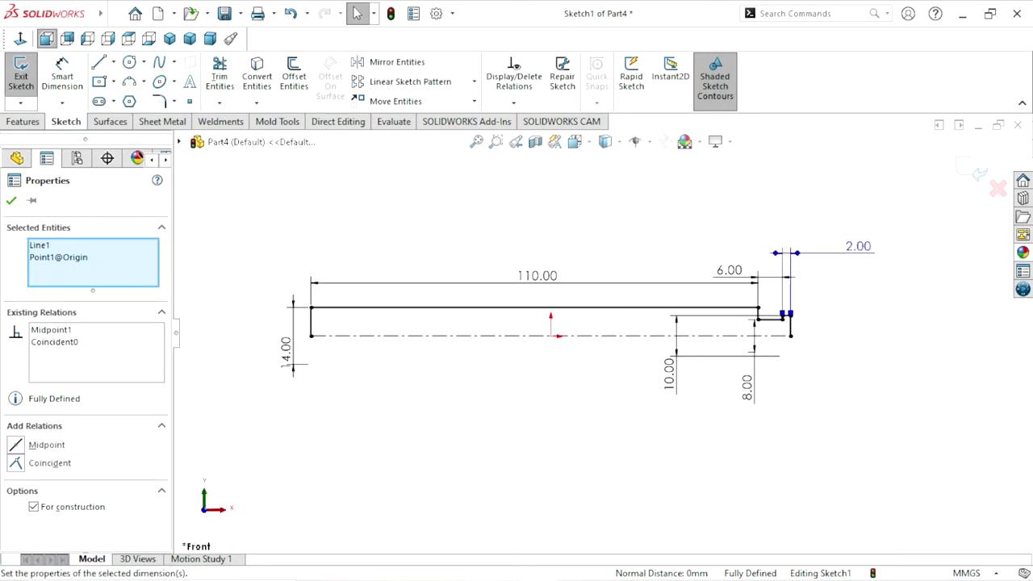
left_click_drag(672, 377, 699, 381)
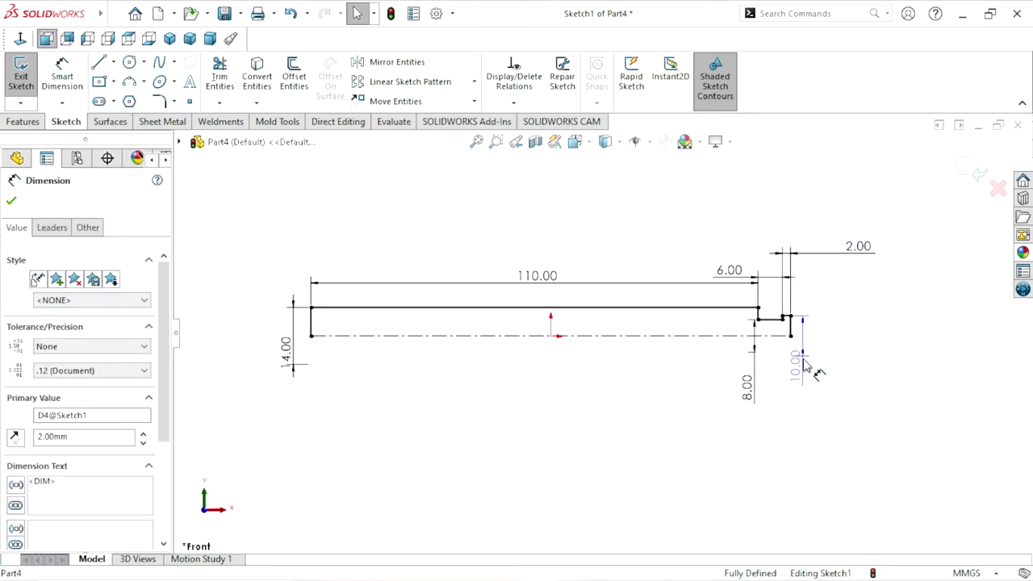
left_click_drag(843, 389, 843, 392)
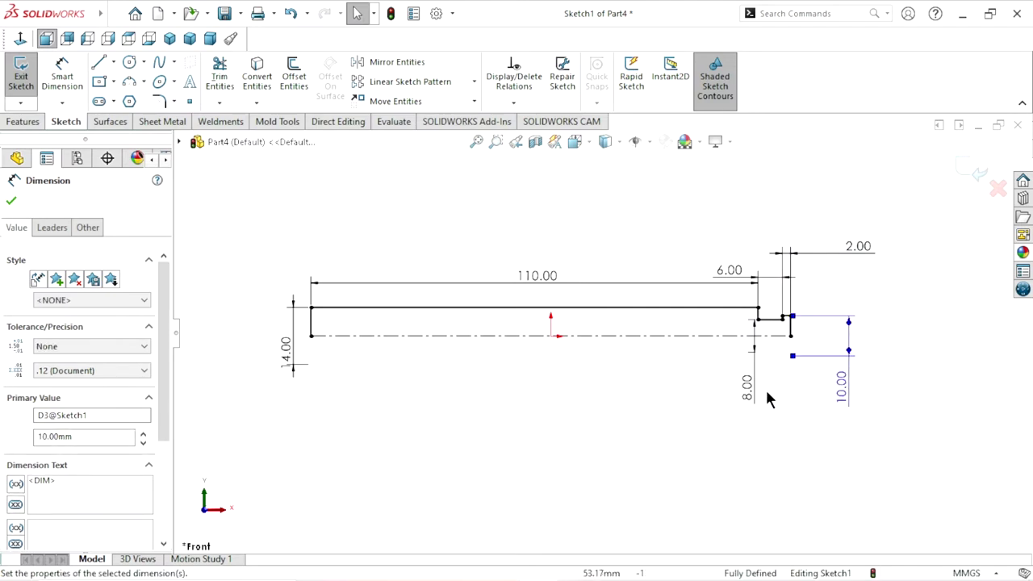
mouse_move(748, 389)
left_mouse_down()
mouse_move(751, 401)
mouse_move(740, 404)
left_mouse_up()
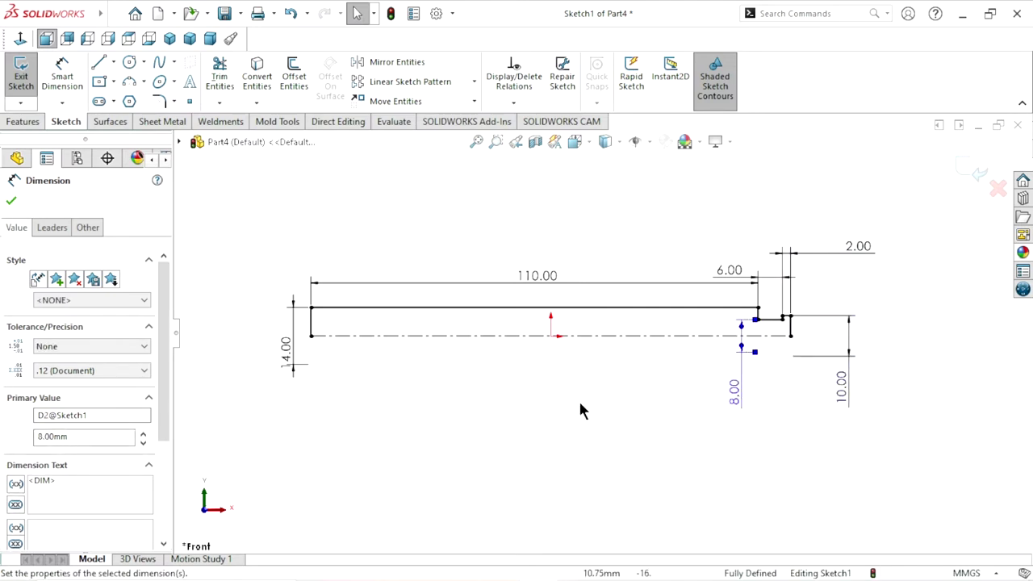
left_click(305, 363)
left_click_drag(284, 343, 285, 344)
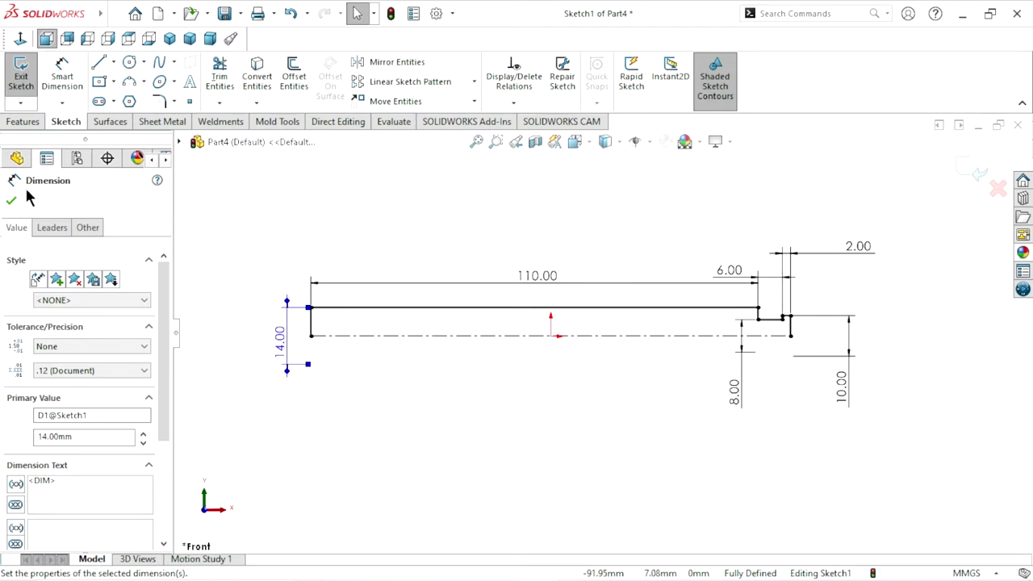
left_click(11, 204)
left_click(19, 121)
Step: Revolve the profile 360° about the centerline into a solid stepped shaft
left_click(62, 79)
left_click(551, 306)
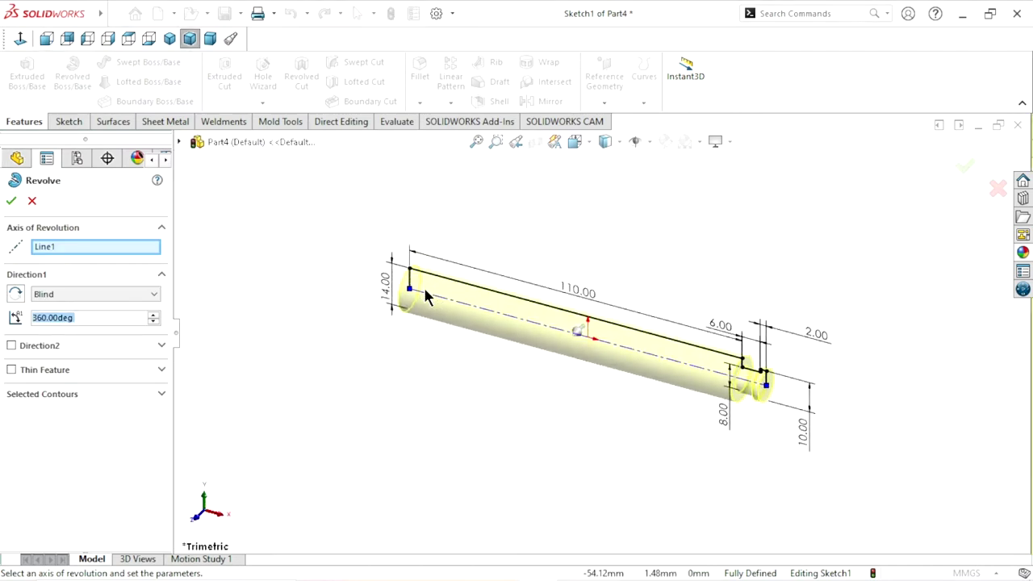
left_click(10, 202)
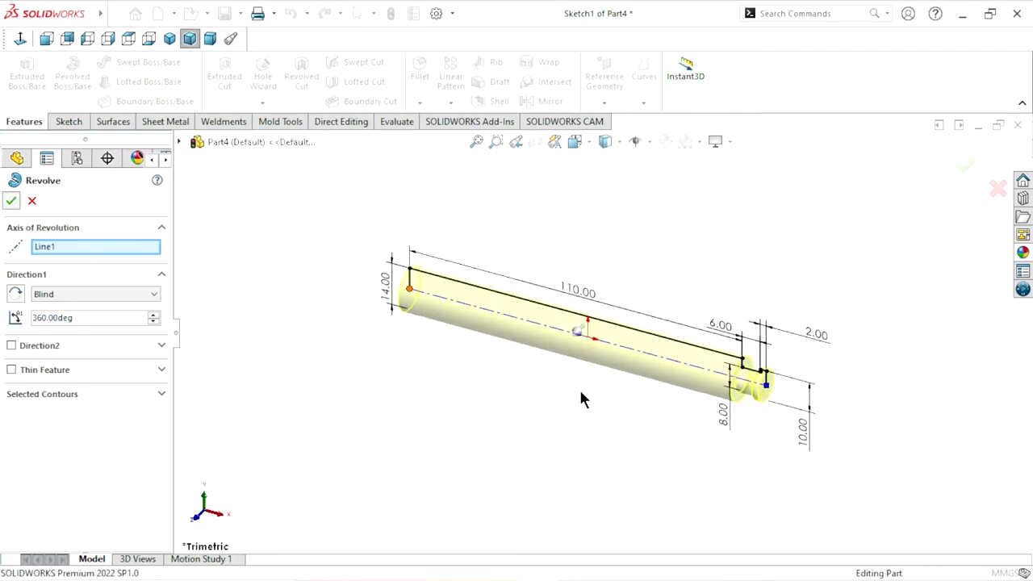
middle_click_drag(561, 392, 627, 350)
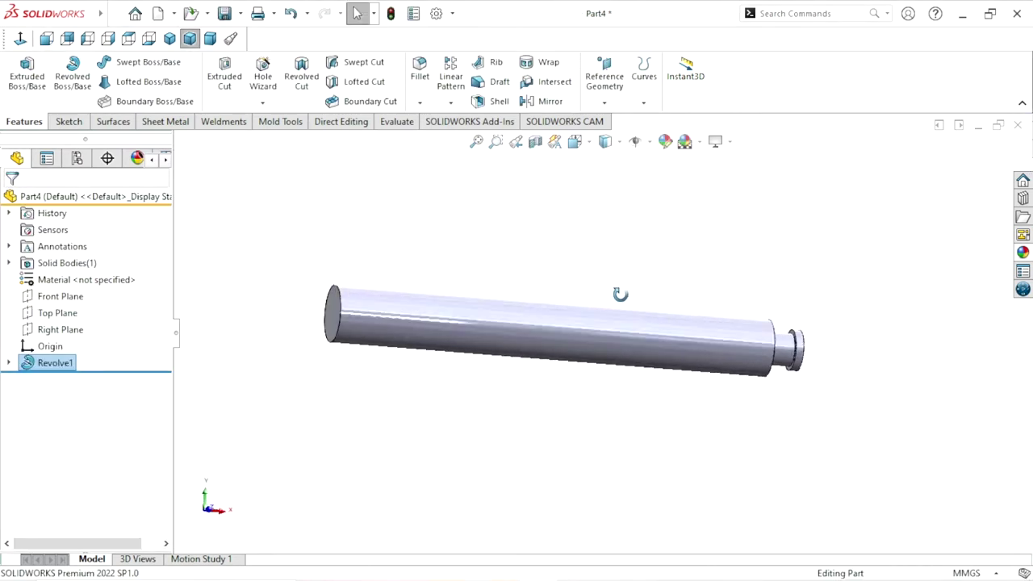
Step: On the shaft's circular end face, sketch a centre rectangle from the origin past the circle
left_click(487, 358)
left_click(529, 305)
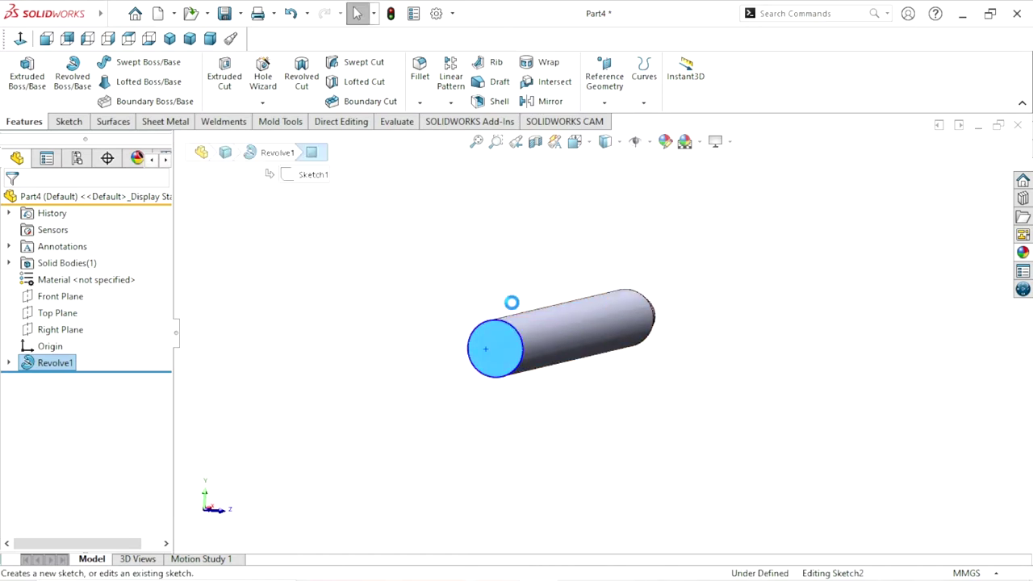
left_click(101, 81)
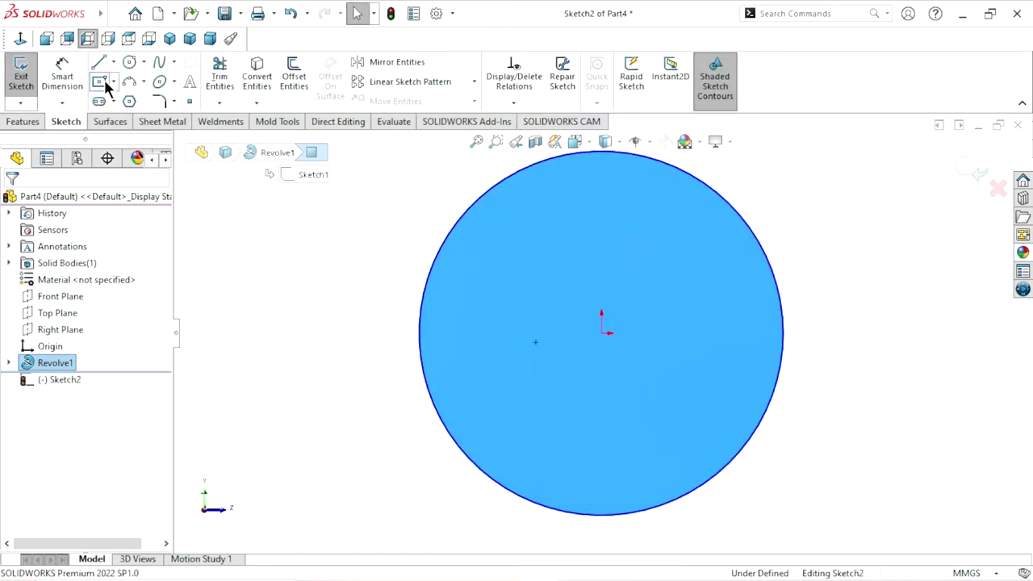
left_click(607, 339)
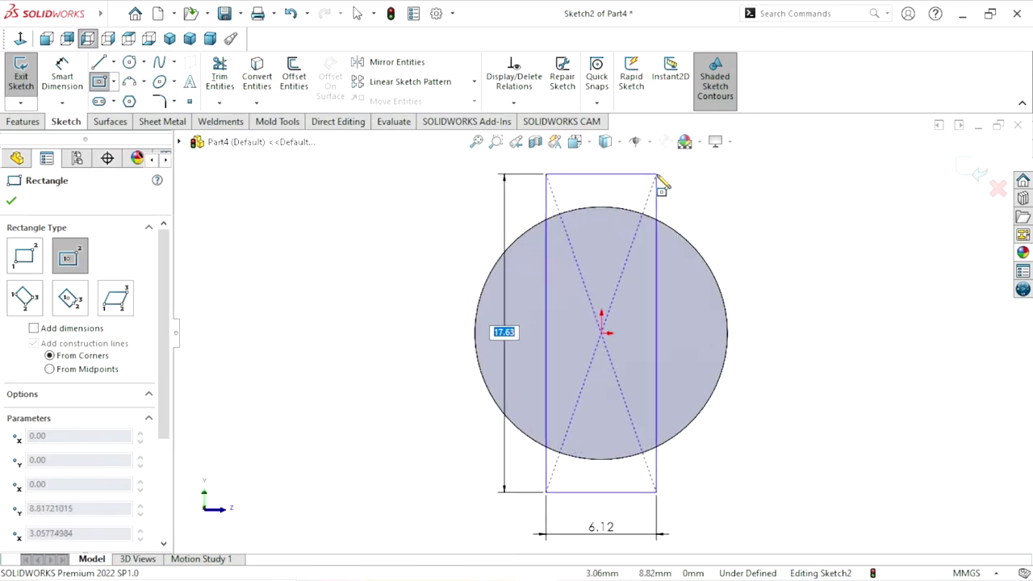
left_click(662, 171)
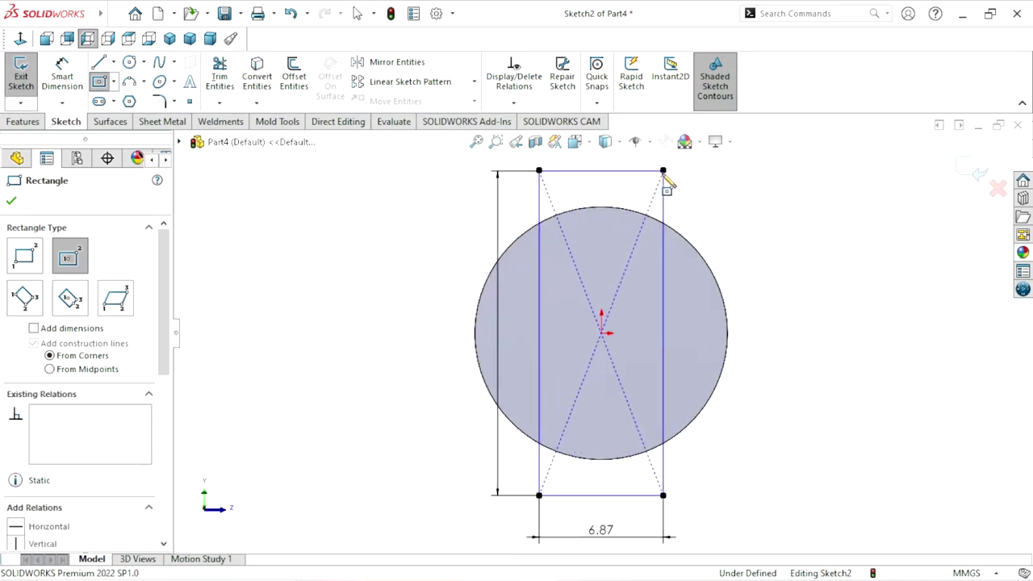
left_click(13, 202)
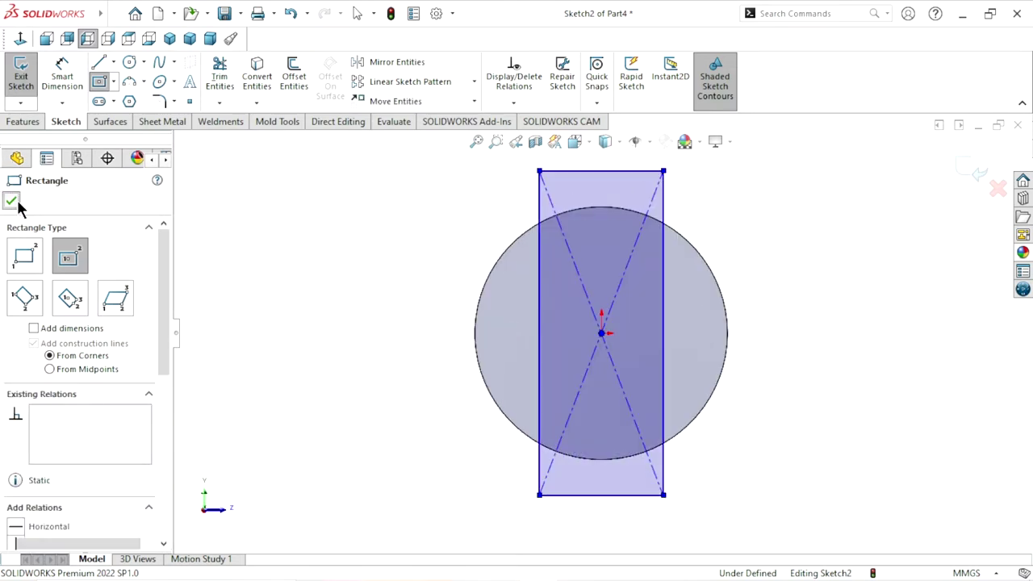
Step: Dimension the rectangle 15 mm tall and 9 mm wide
left_click(58, 81)
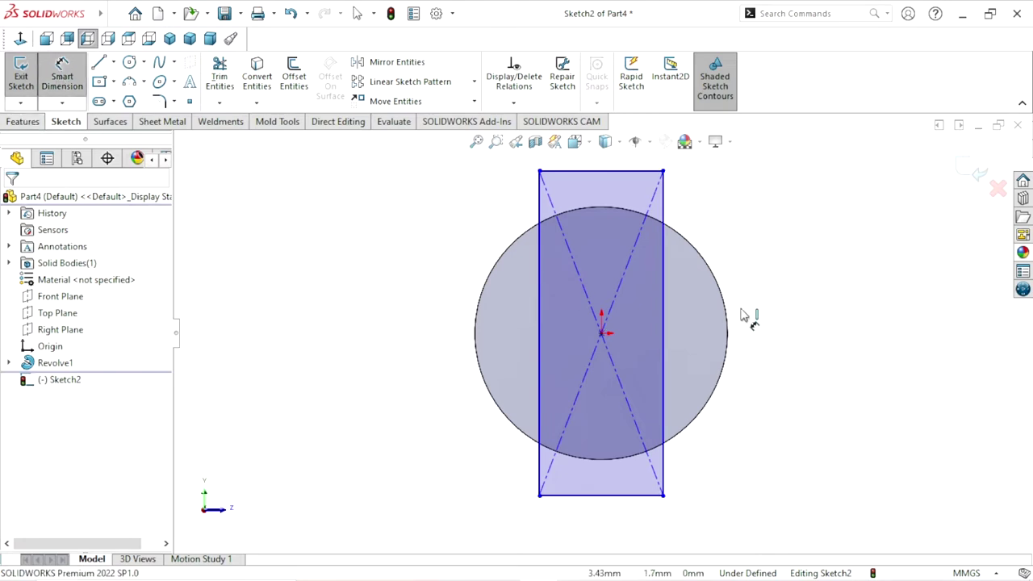
left_click(667, 342)
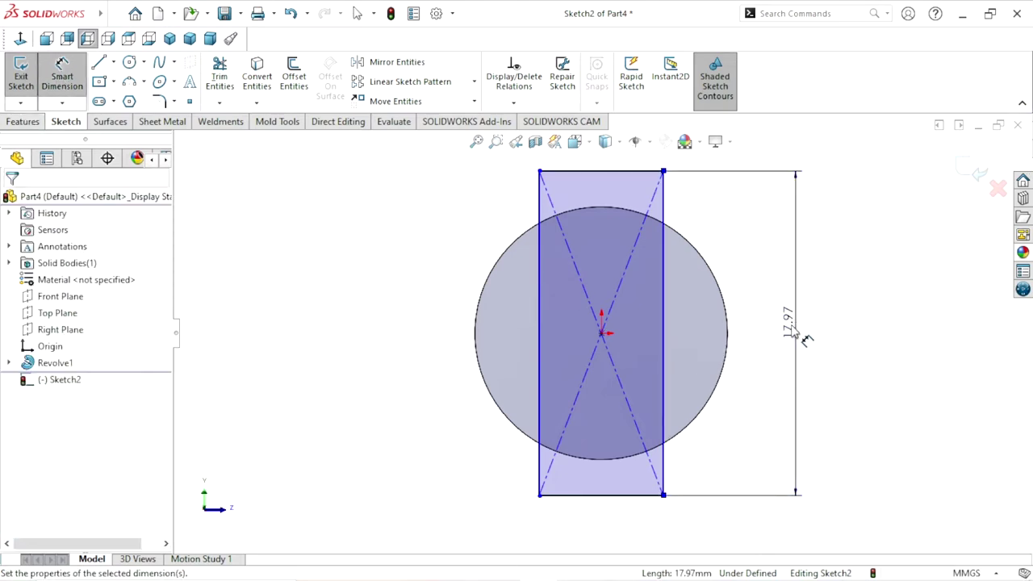
left_click(804, 337)
type("15")
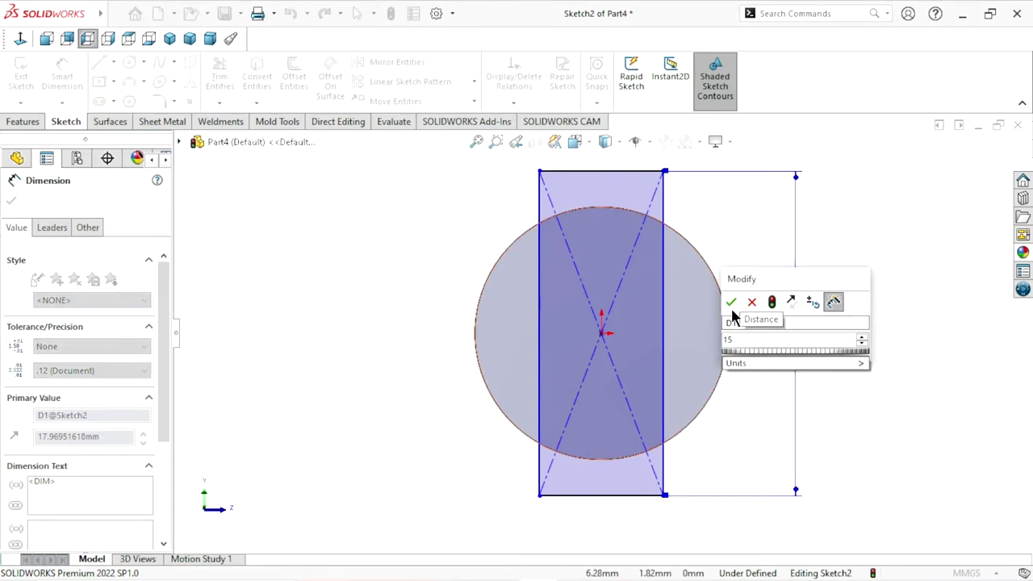
left_click(731, 302)
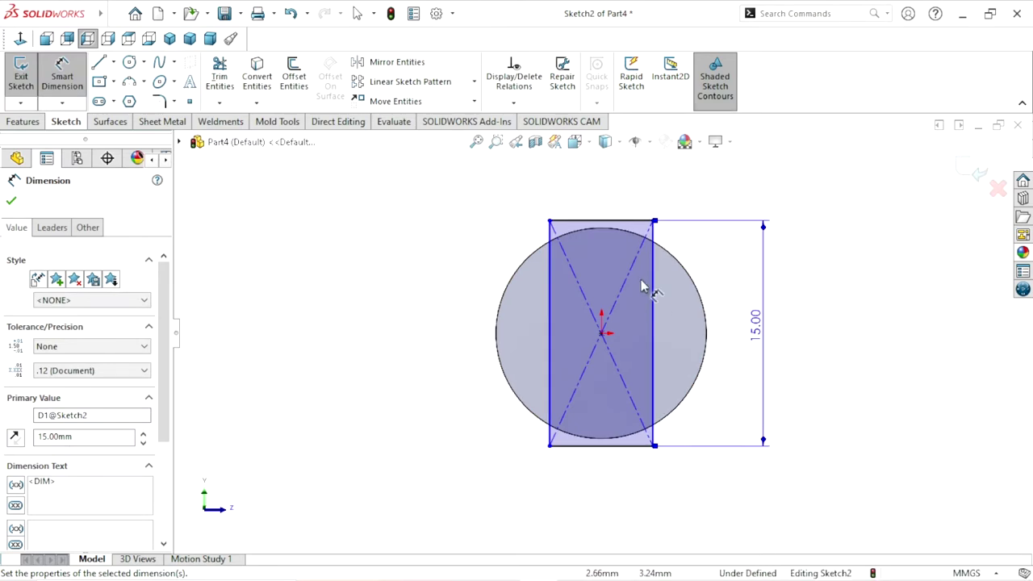
left_click(609, 226)
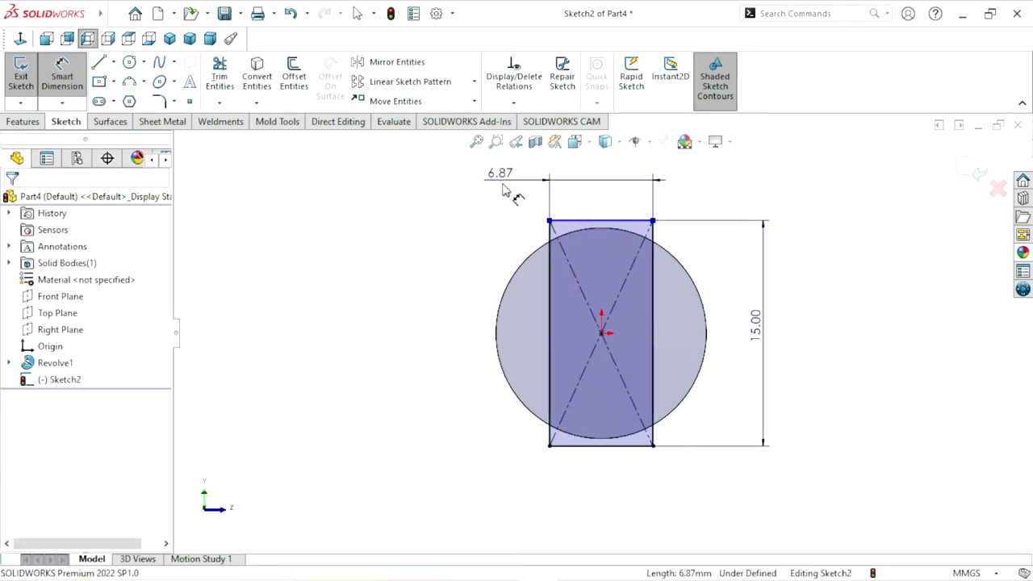
left_click(505, 191)
type("9")
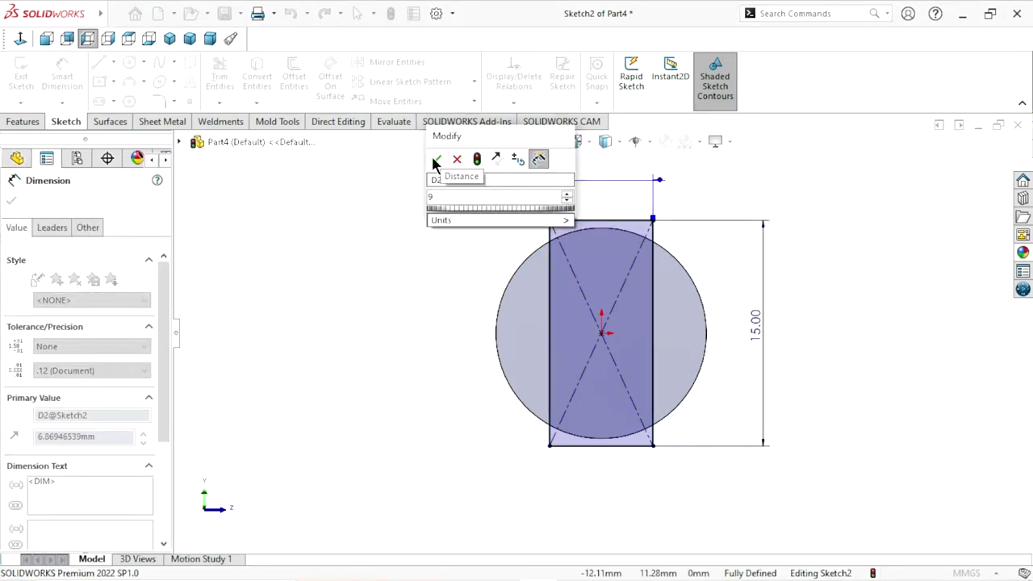
left_click(436, 160)
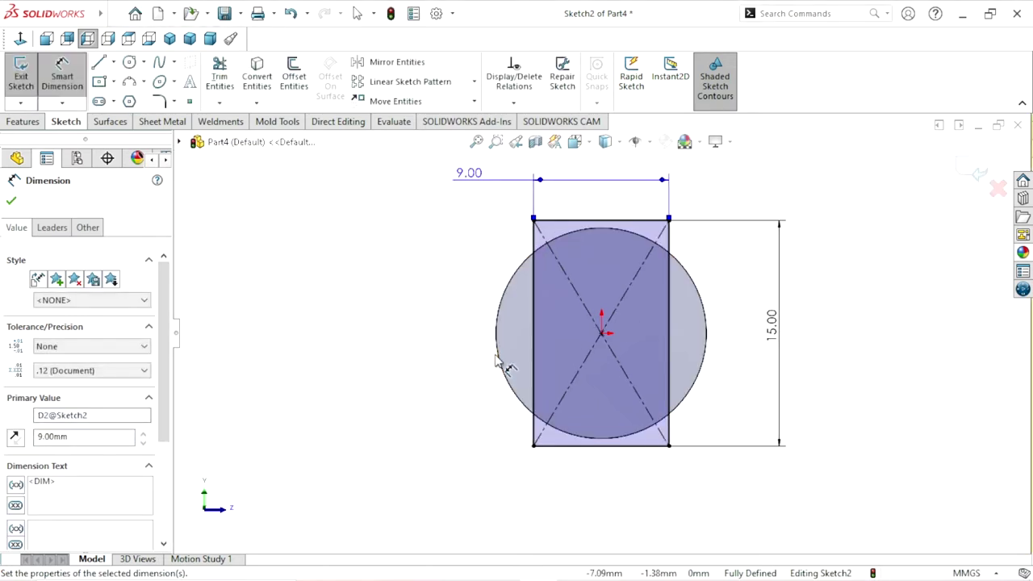
Step: Move the 9.00 and 15.00 dimensions to tidy positions beside the rectangle
scroll(652, 472, "up", 1)
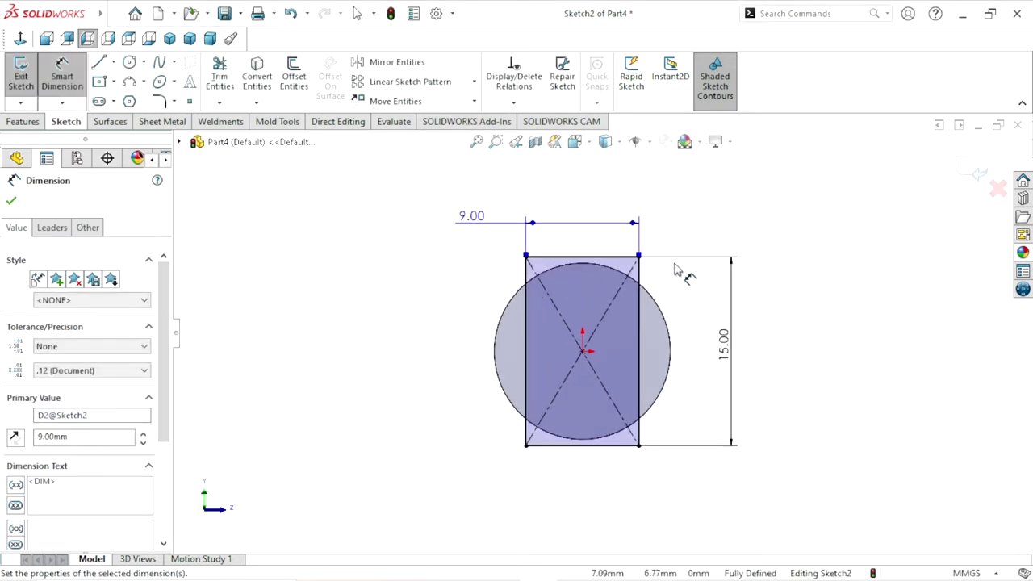
left_click_drag(466, 222, 571, 222)
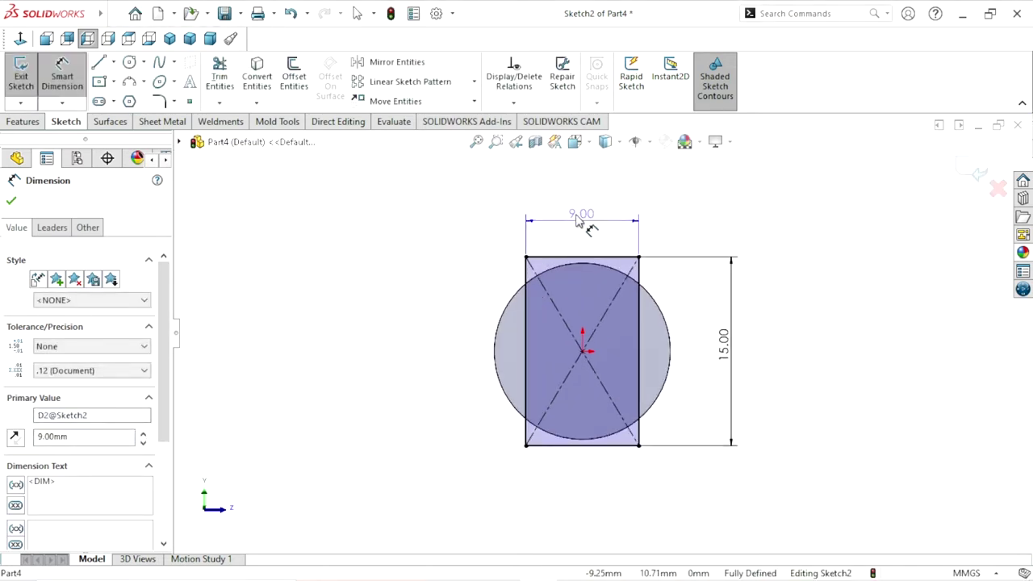
left_click_drag(723, 345, 687, 352)
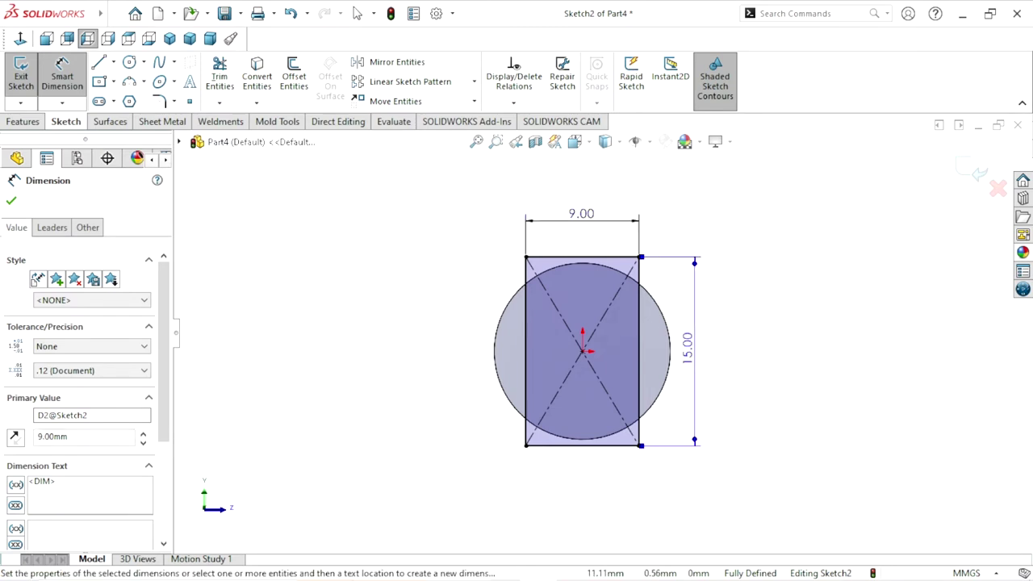
left_click(11, 204)
left_click(18, 123)
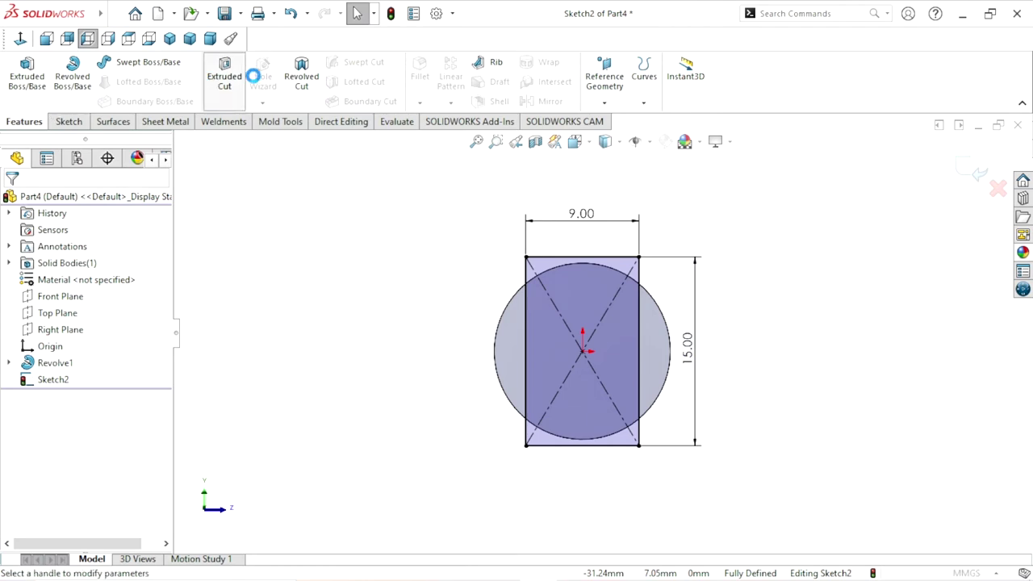
Step: Apply a 25 mm Blind extruded cut from the sketch plane, inspect it, then undo it
left_click(179, 35)
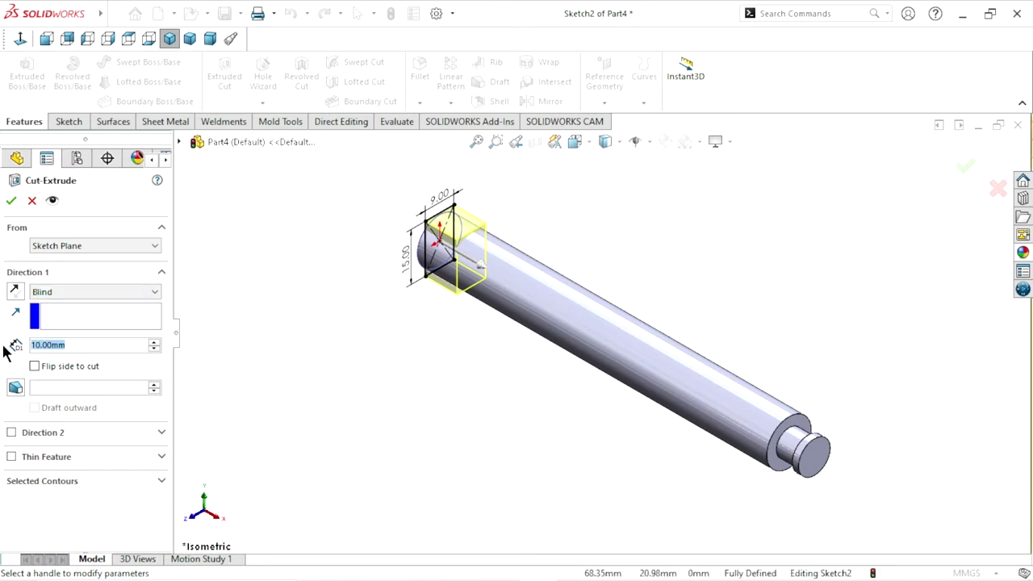
type("25")
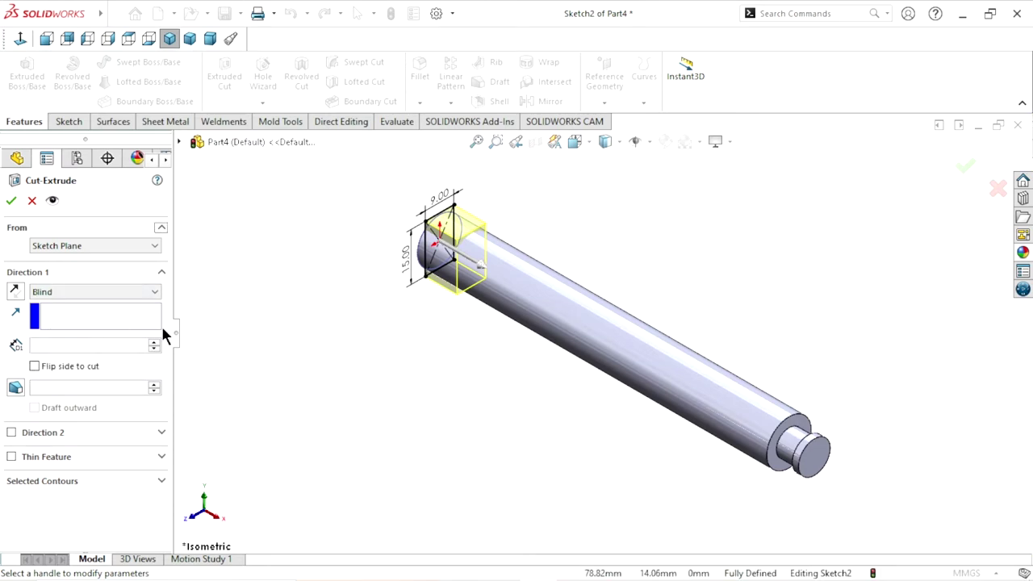
left_click(103, 292)
left_click(68, 305)
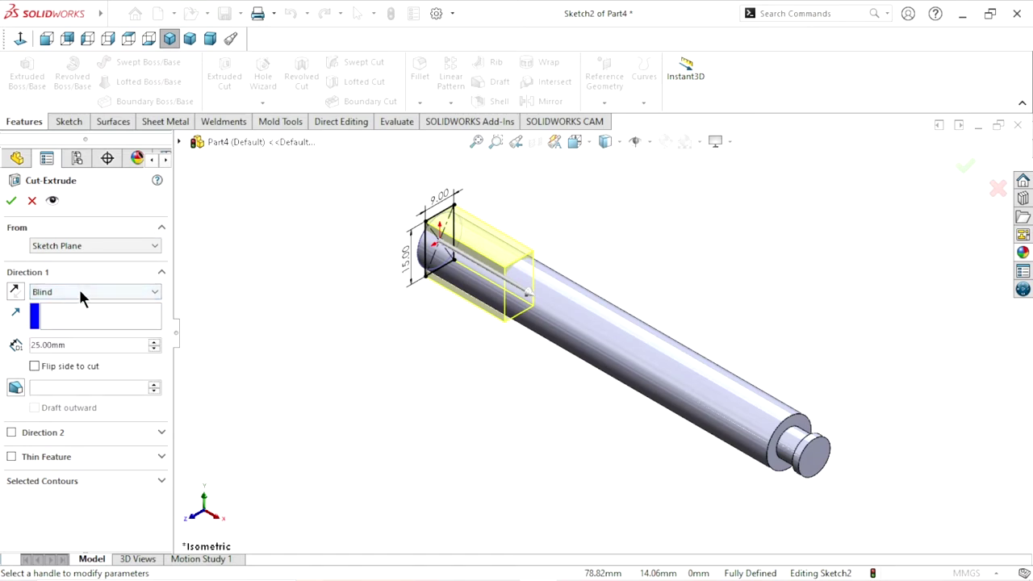
left_click(85, 247)
left_click(84, 259)
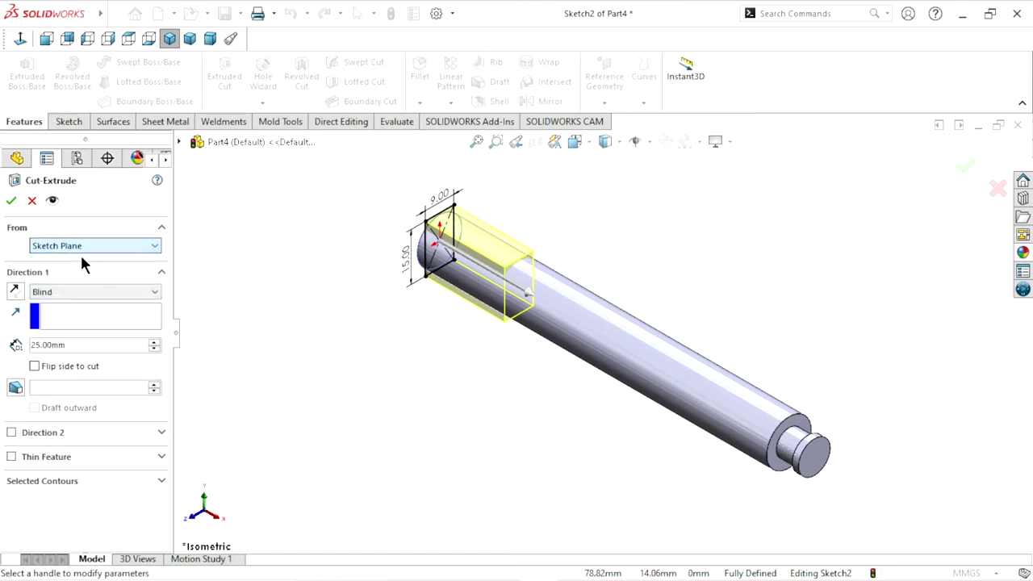
left_click(12, 201)
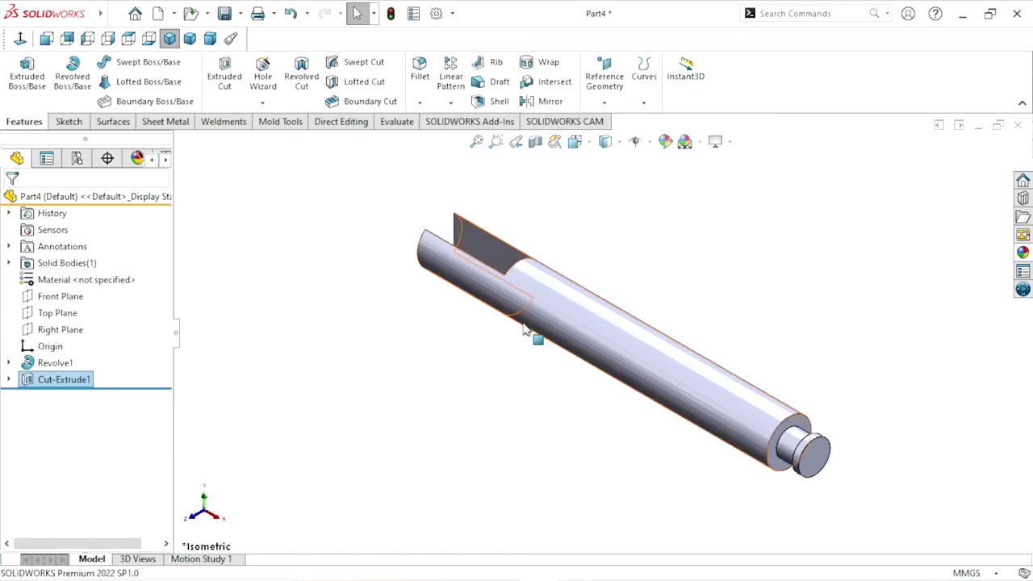
mouse_move(519, 379)
middle_mouse_down()
mouse_move(667, 396)
mouse_move(581, 420)
mouse_move(703, 441)
mouse_move(669, 498)
middle_mouse_up()
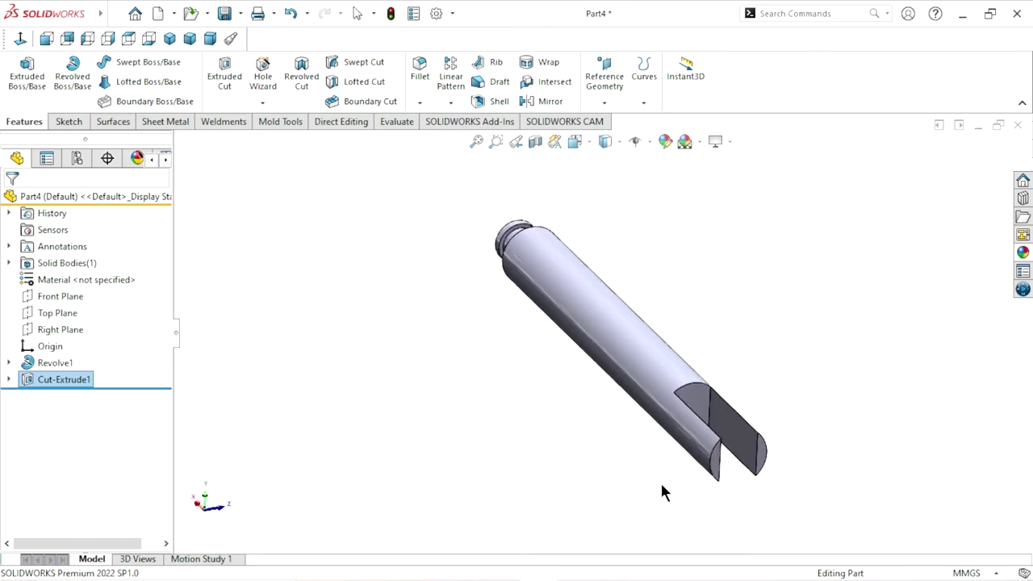
left_click(289, 13)
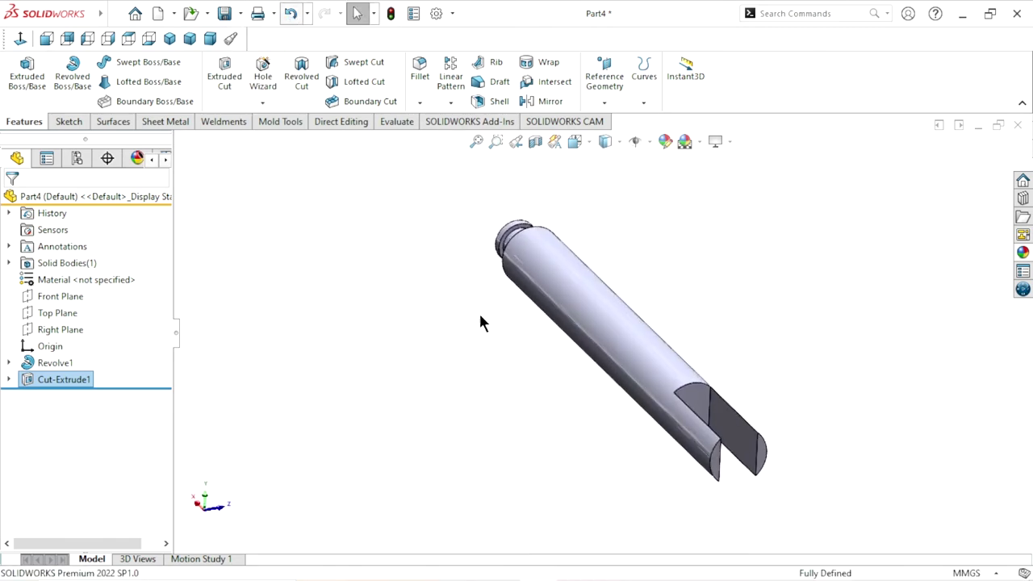
Step: Redo the 25 mm Blind cut with Flip side to cut, leaving a 9 × 15 mm flat end
left_click(30, 121)
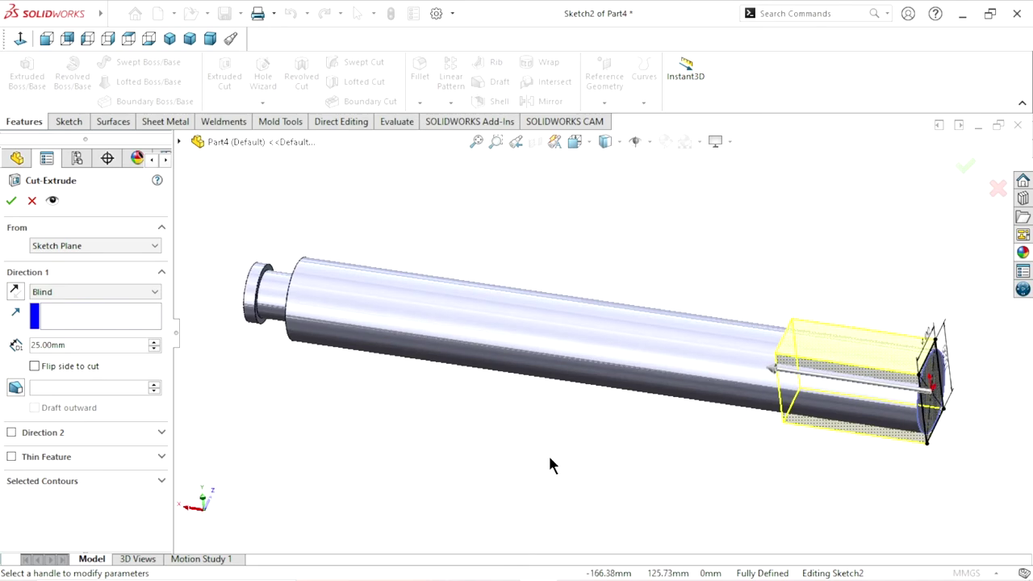
scroll(789, 408, "up", 3)
scroll(789, 409, "down", 2)
left_click(165, 38)
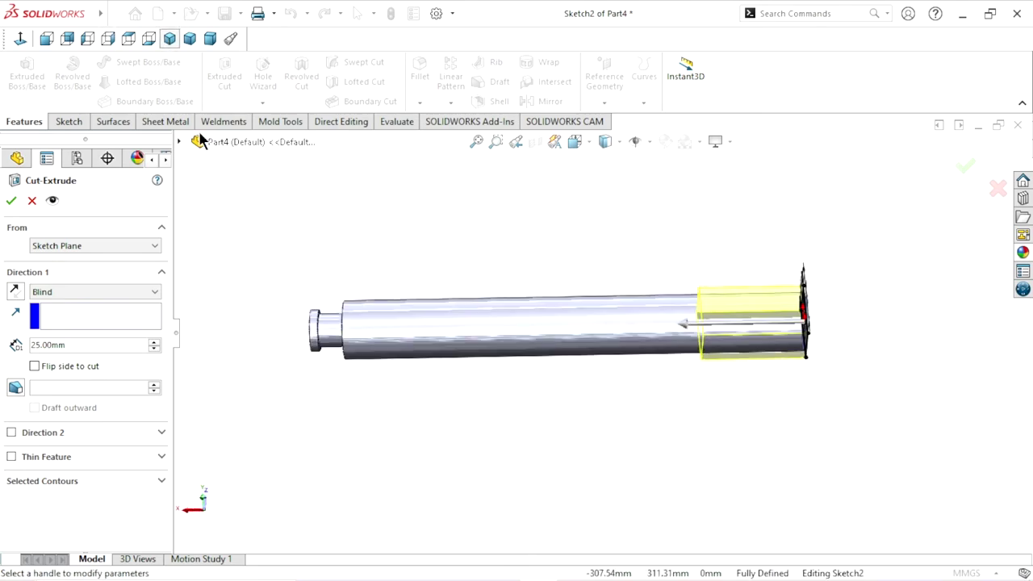
mouse_move(529, 330)
middle_mouse_down()
mouse_move(639, 388)
mouse_move(592, 368)
middle_mouse_up()
scroll(600, 261, "down", 3)
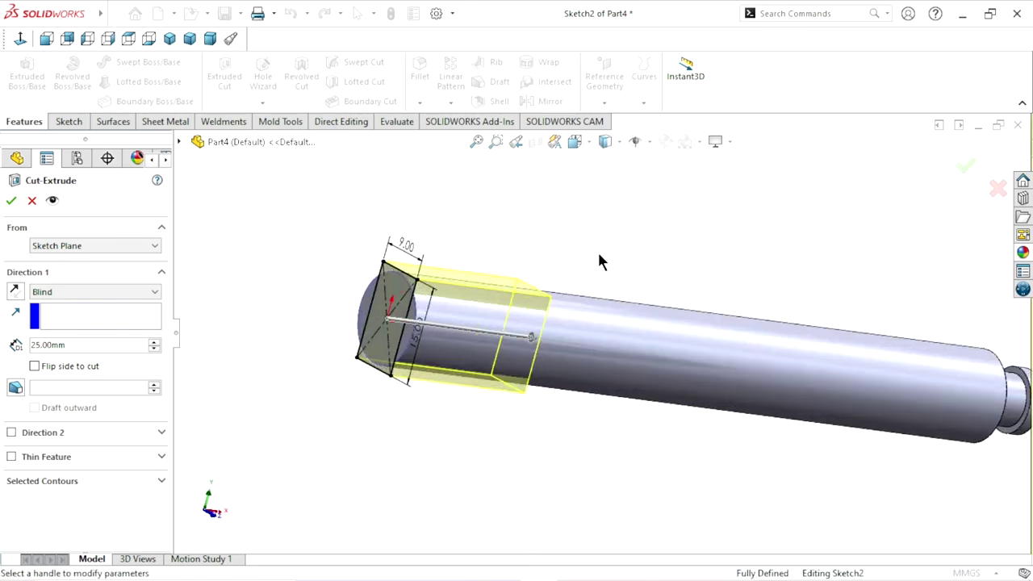
left_click(35, 366)
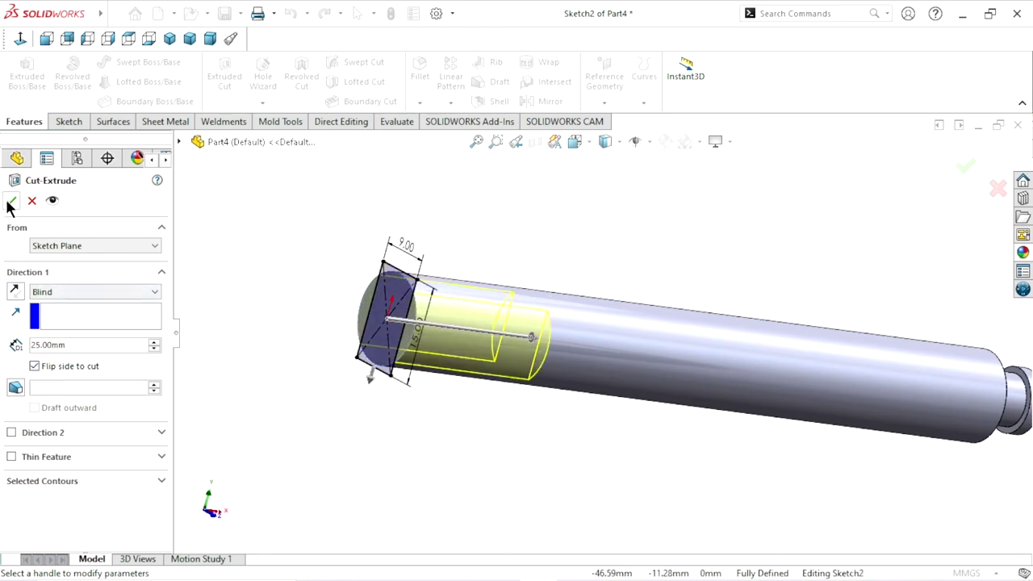
left_click(12, 202)
key("f")
mouse_move(392, 382)
middle_mouse_down()
mouse_move(491, 394)
mouse_move(536, 443)
mouse_move(874, 441)
mouse_move(767, 394)
middle_mouse_up()
Step: Select the flat face, launch Hole Wizard, and view the face Normal To
scroll(661, 307, "down", 3)
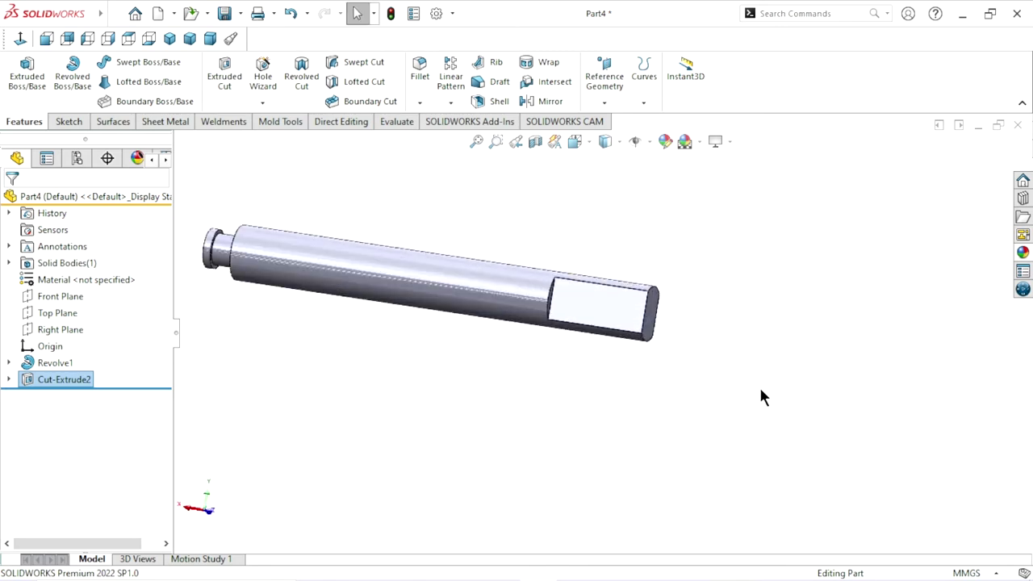
scroll(608, 356, "down", 3)
left_click(618, 321)
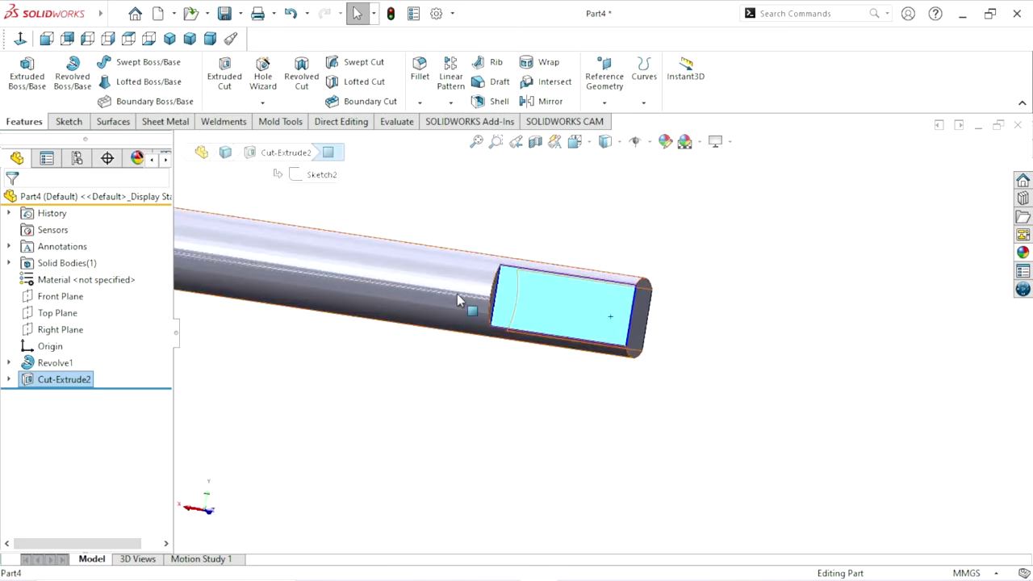
left_click(261, 81)
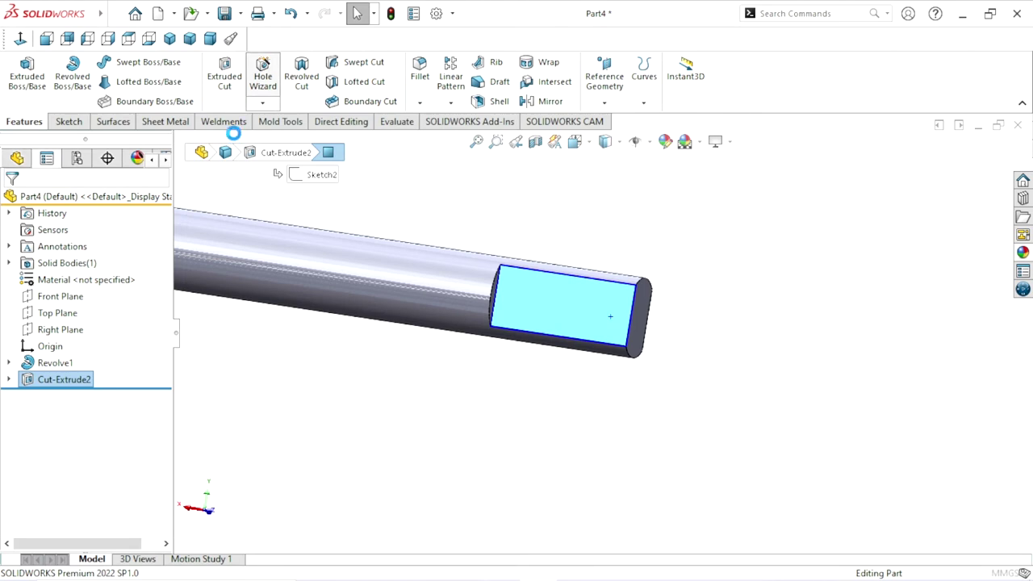
left_click(21, 39)
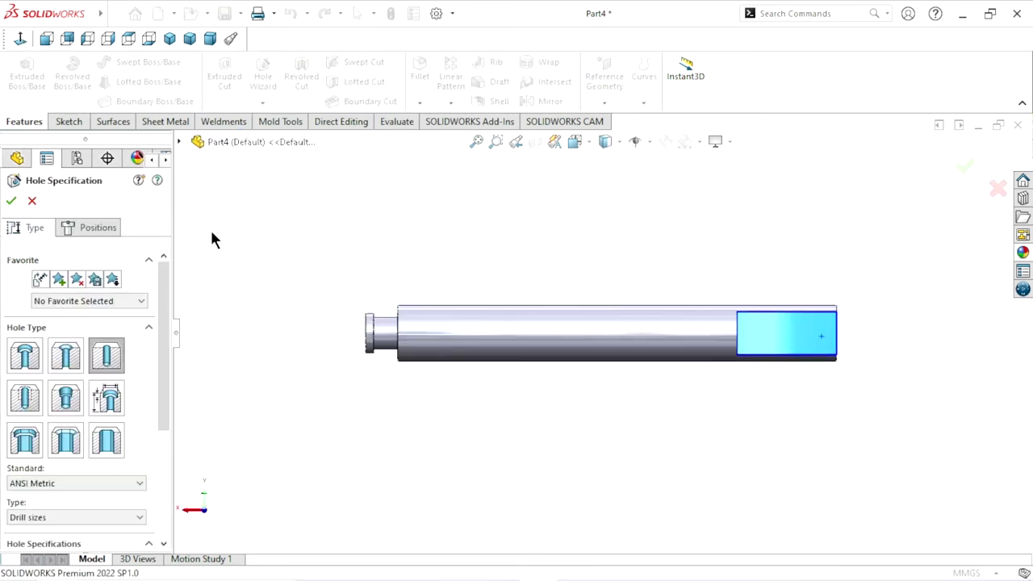
scroll(851, 348, "down", 3)
scroll(828, 341, "down", 3)
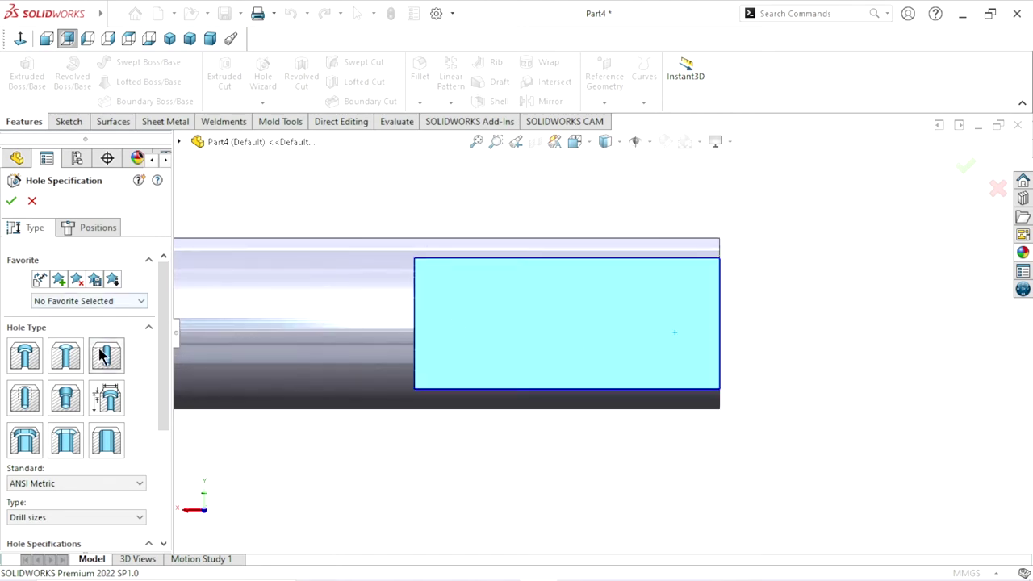
left_click_drag(168, 350, 162, 415)
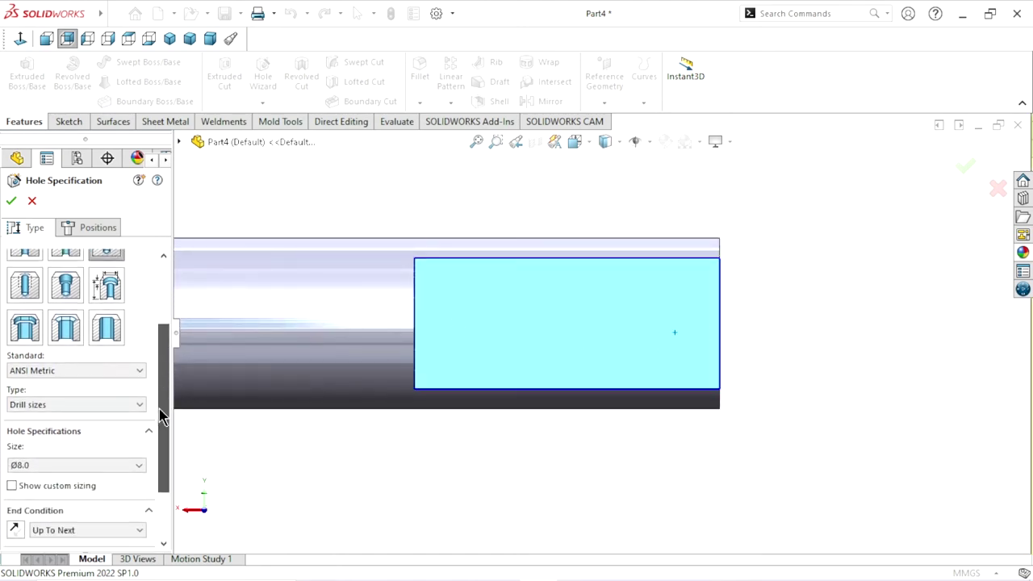
Step: Specify an ANSI Metric Drill-size Ø8.0 hole with an Up To Next end condition
left_click(109, 369)
left_click(43, 385)
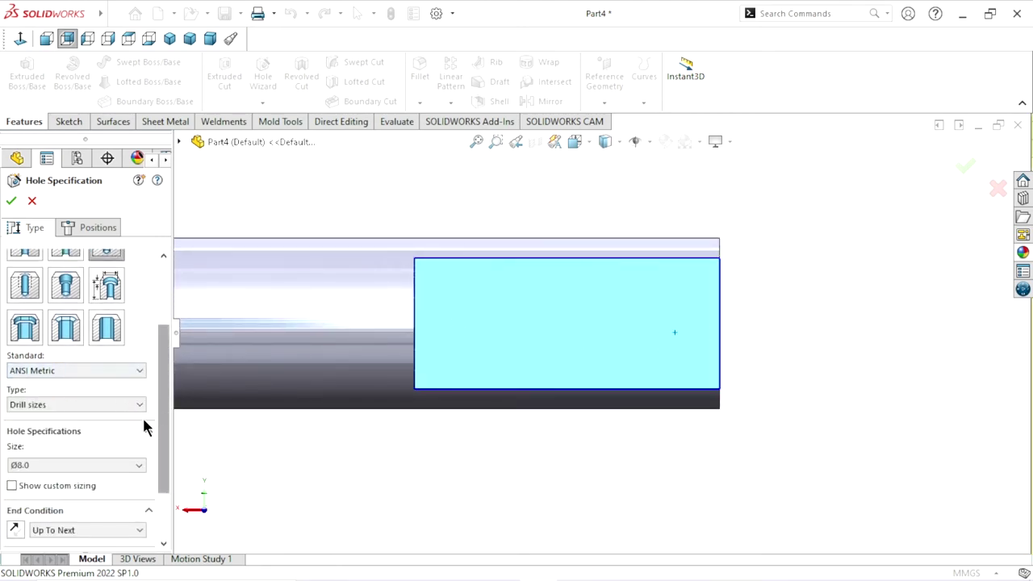
left_click(134, 410)
left_click(84, 421)
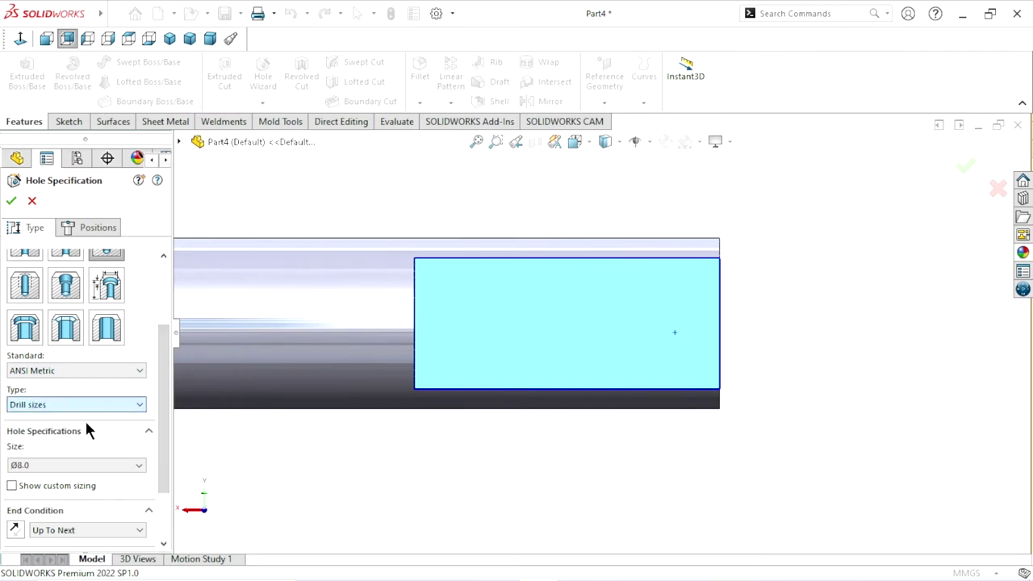
scroll(162, 398, "down", 2)
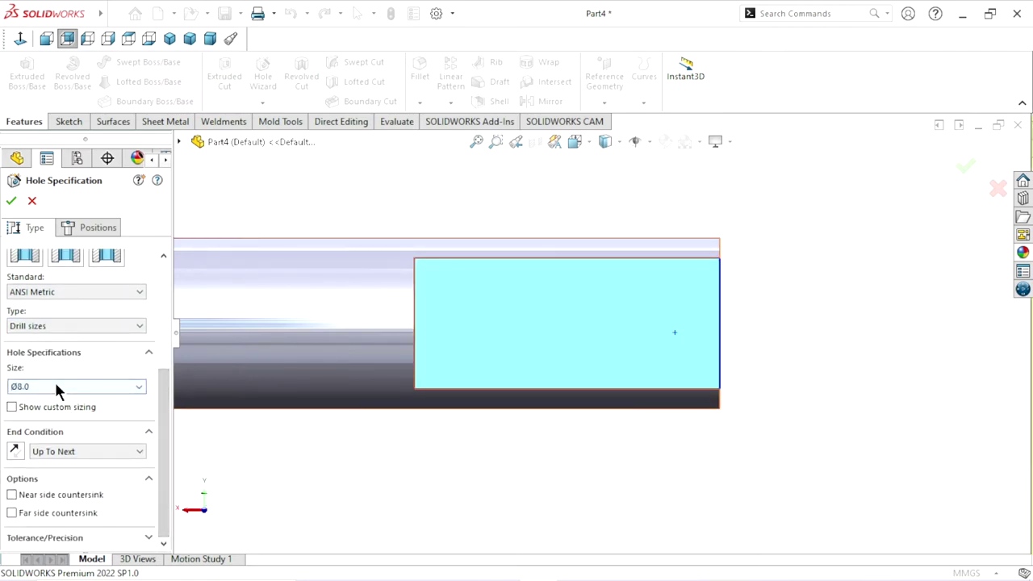
left_click(56, 387)
left_click(45, 404)
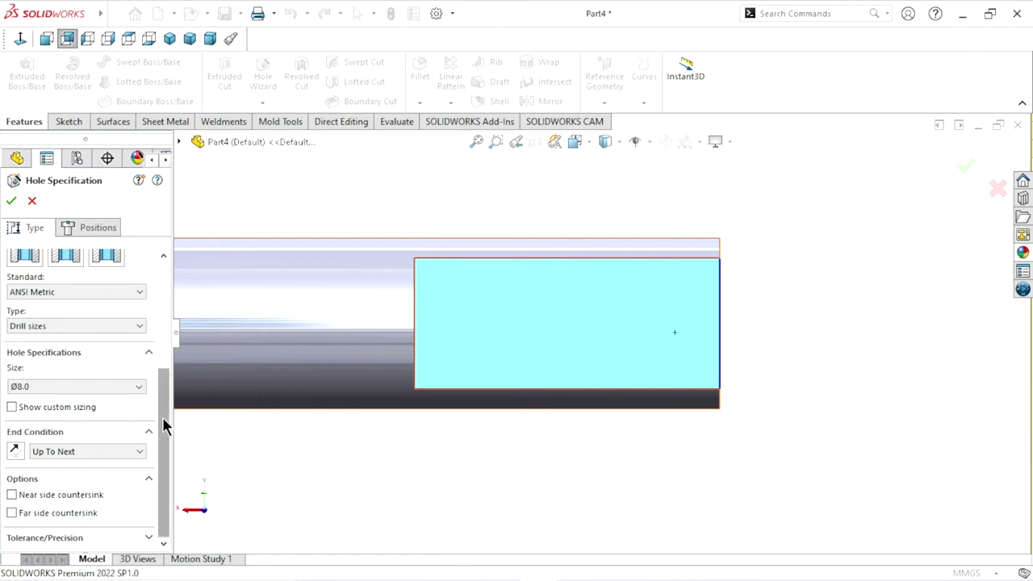
left_click(109, 454)
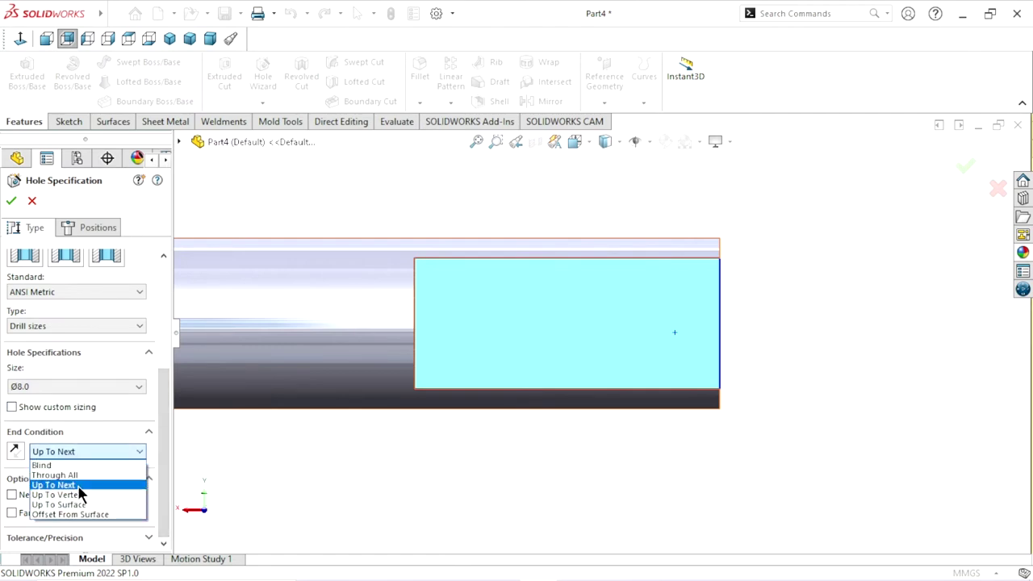
left_click(48, 484)
left_click(80, 228)
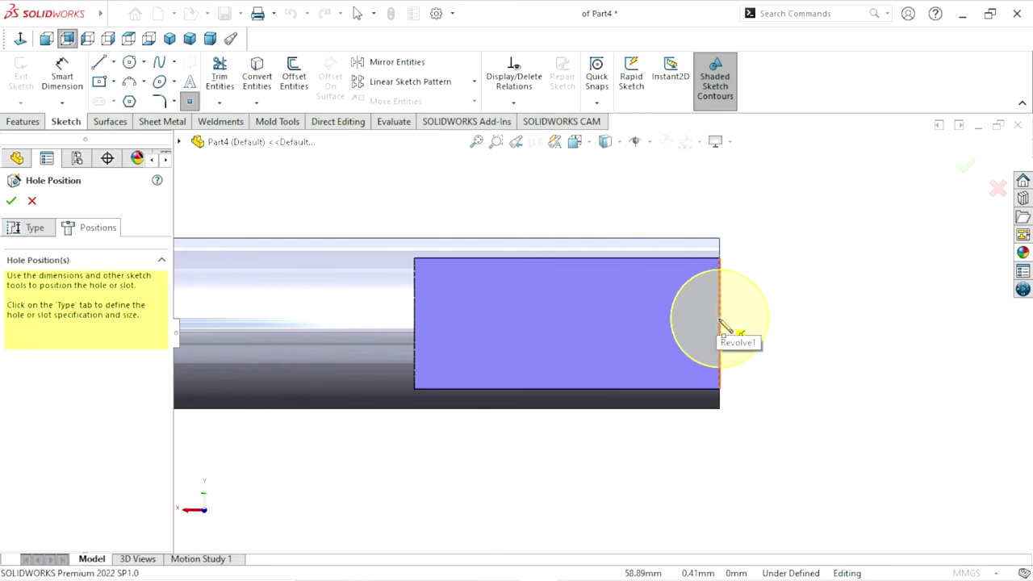
Step: Place the hole centre on the flat and dimension it 8 mm from the flattened end
left_click(626, 324)
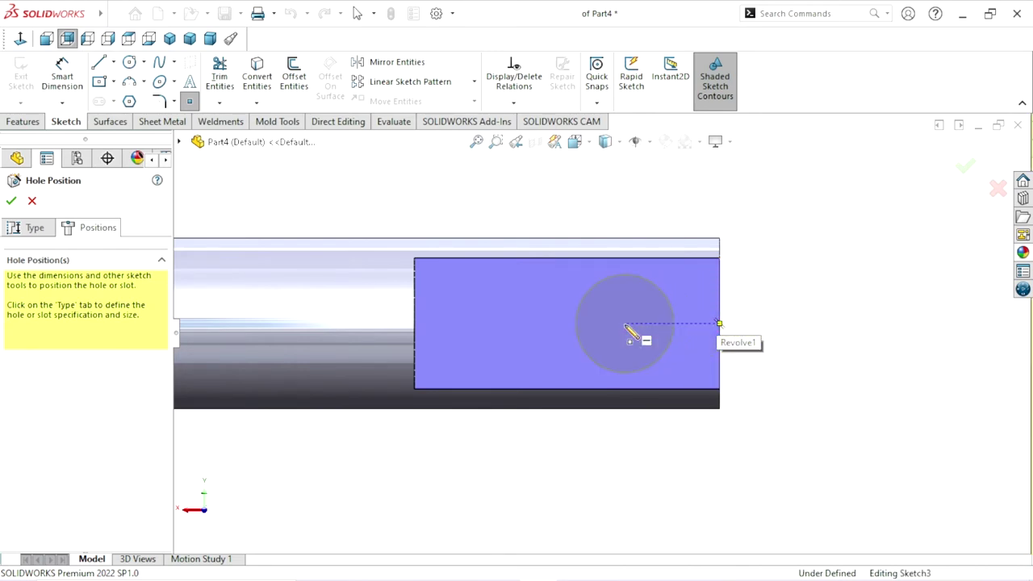
right_click(268, 220)
left_click(284, 220)
left_click(65, 71)
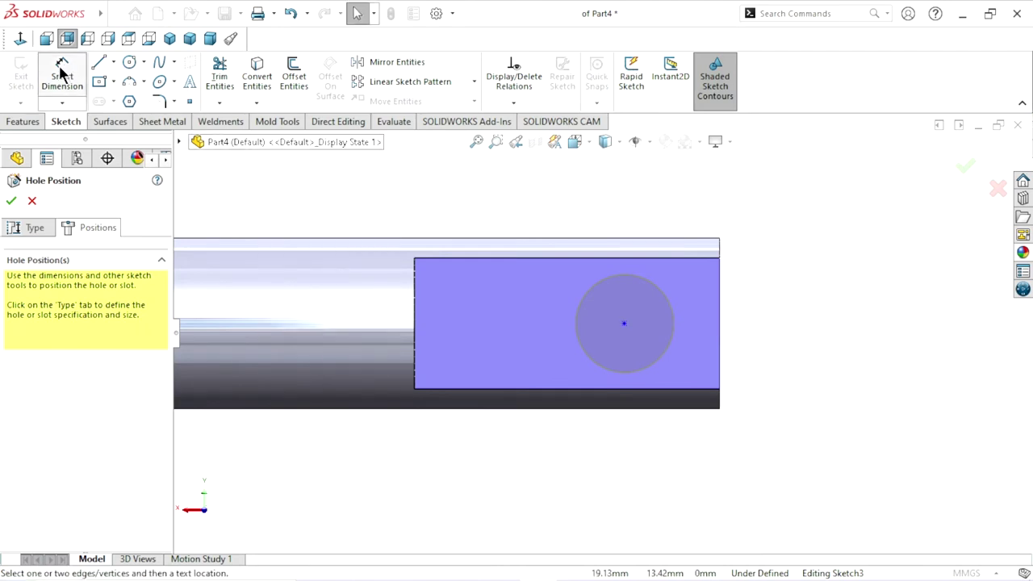
left_click(719, 299)
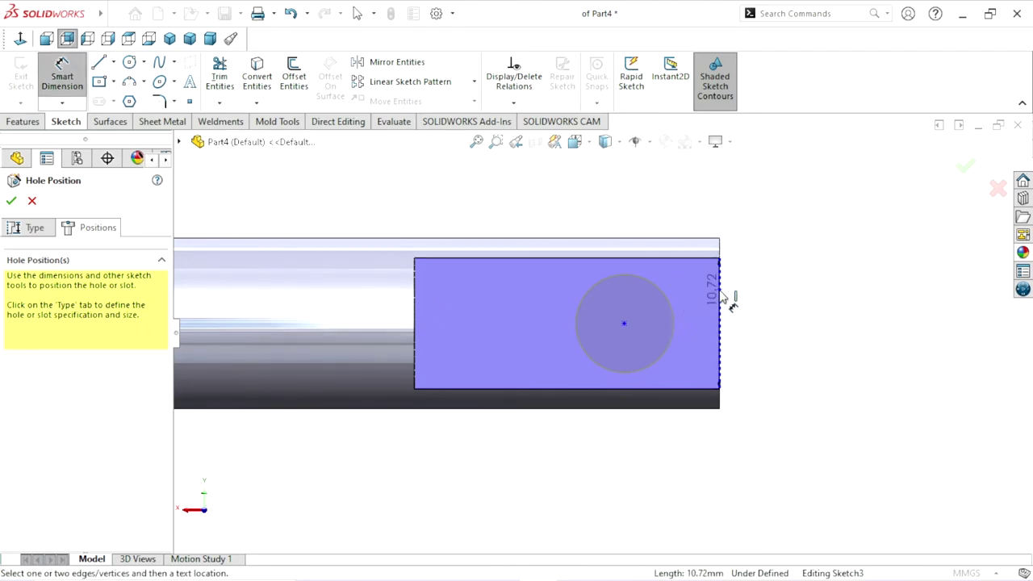
left_click(625, 324)
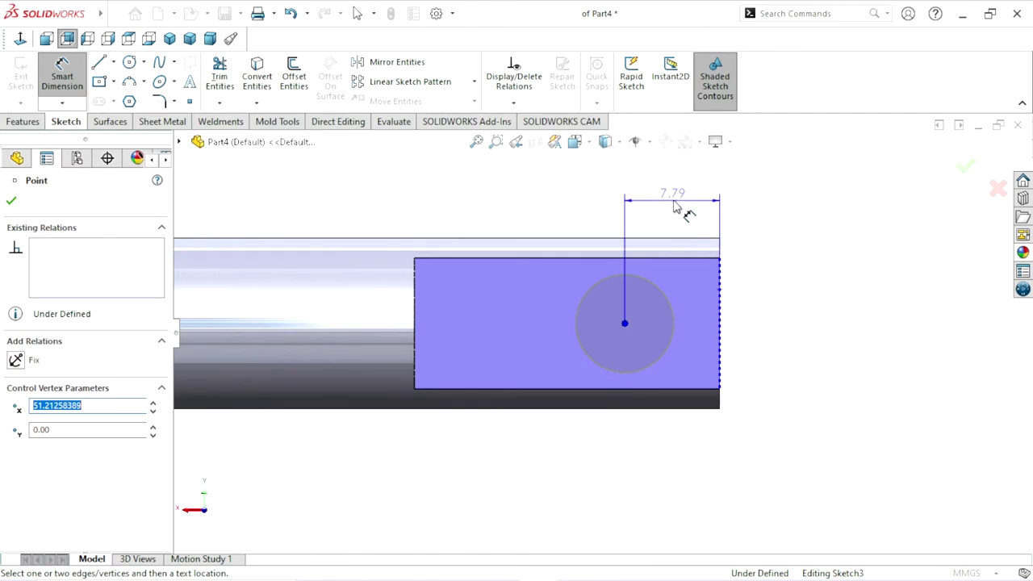
left_click(677, 209)
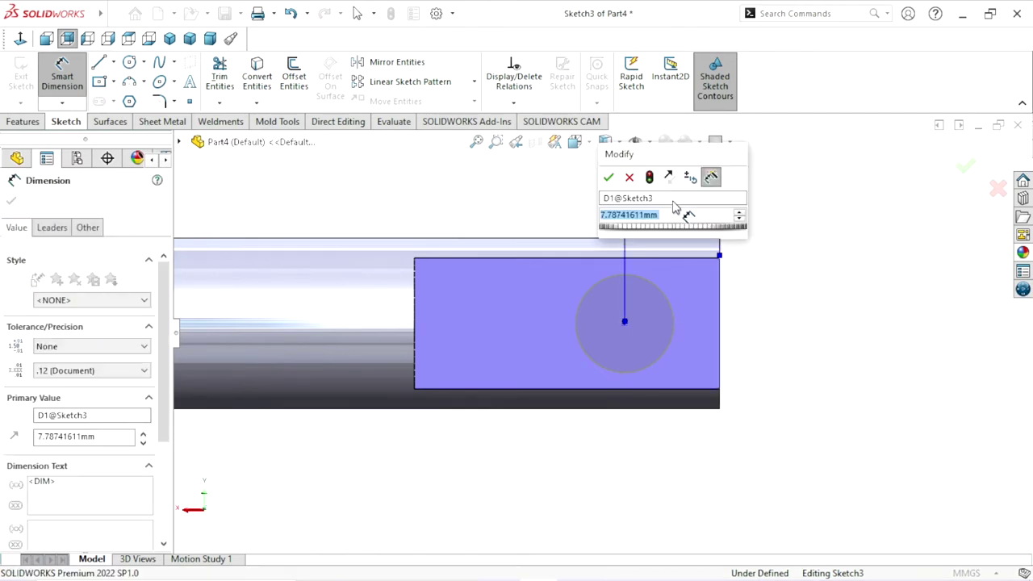
type("8")
left_click(609, 176)
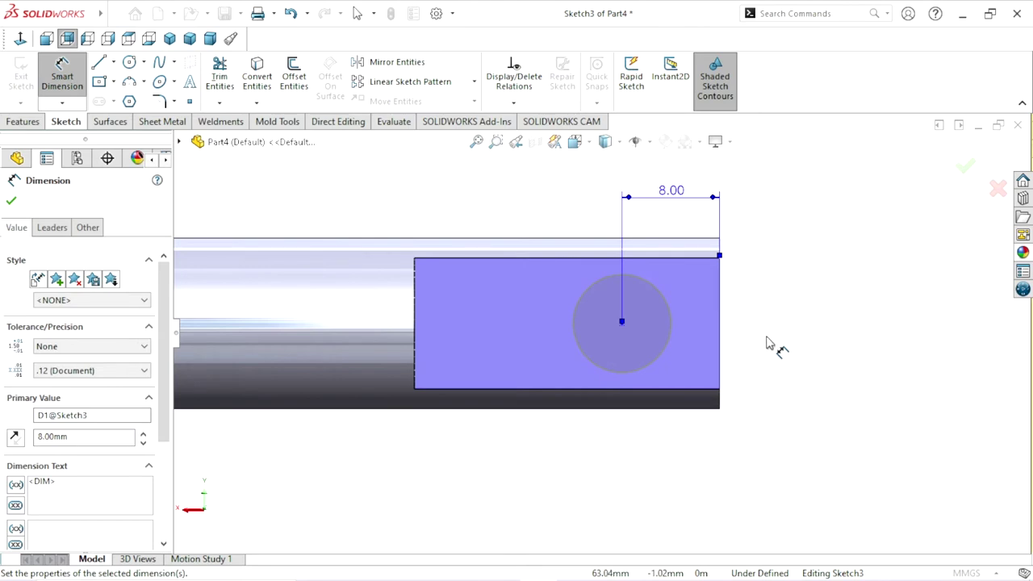
right_click(848, 345)
left_click(774, 376)
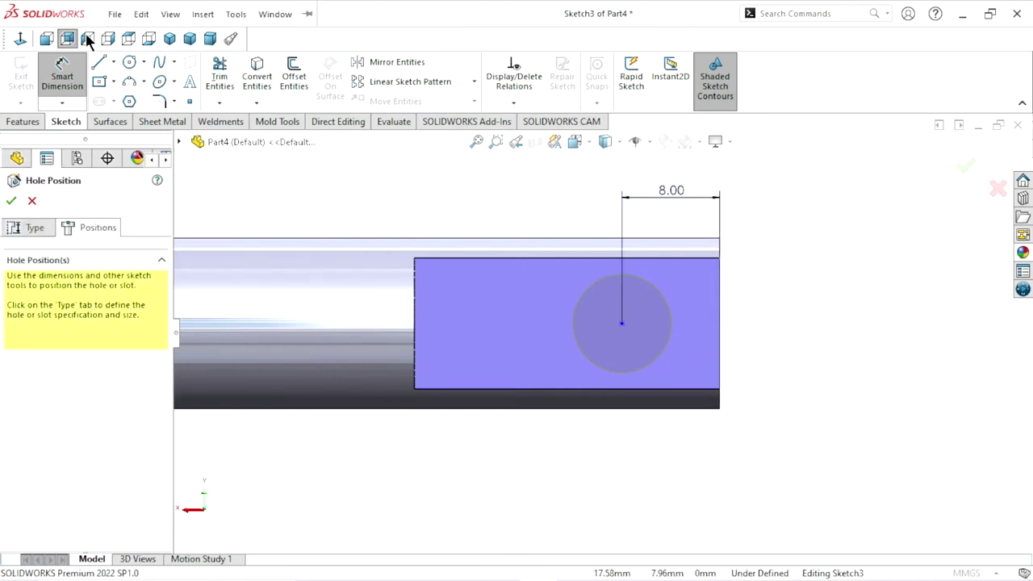
Step: Make the hole centre horizontal with the origin and finish the Ø8 mm Hole1
left_click(62, 77)
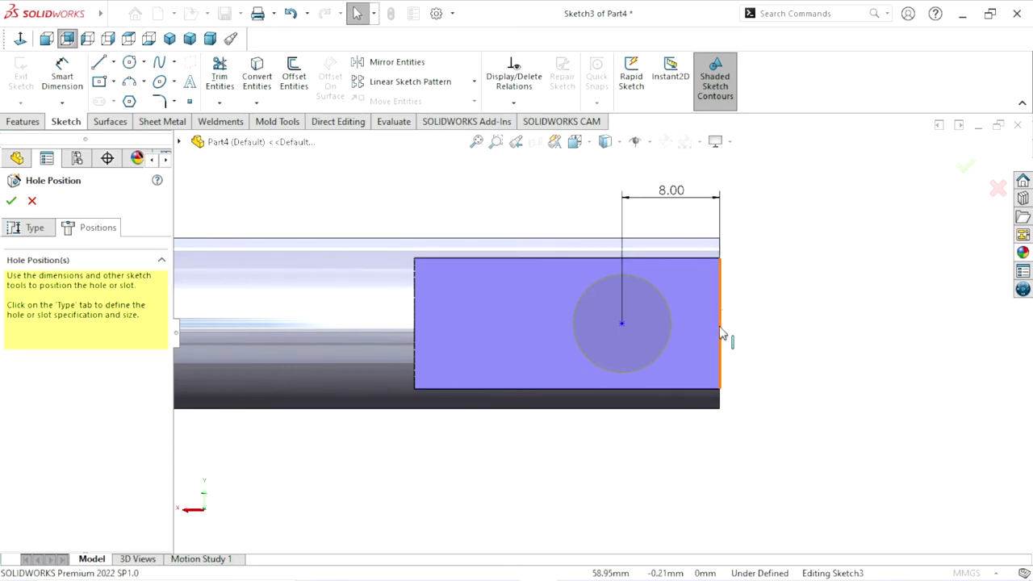
left_click(622, 323)
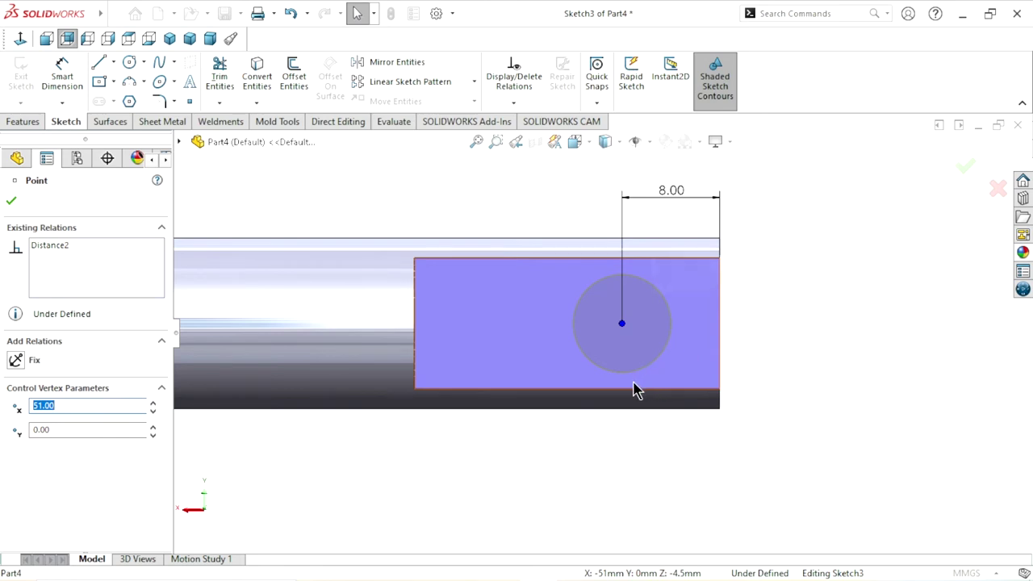
scroll(597, 383, "up", 5)
left_click(408, 330, "ctrl")
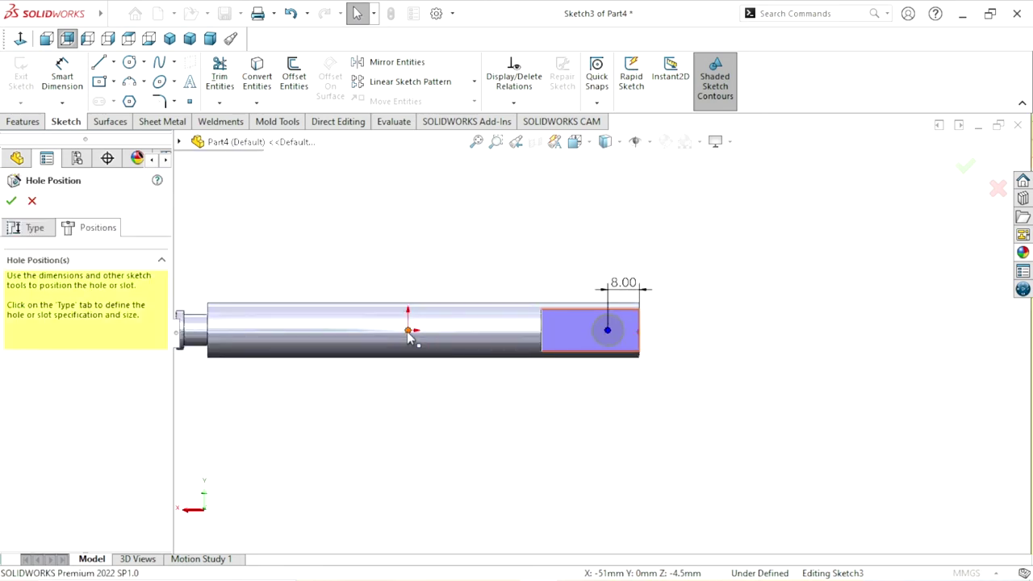
left_click(451, 269)
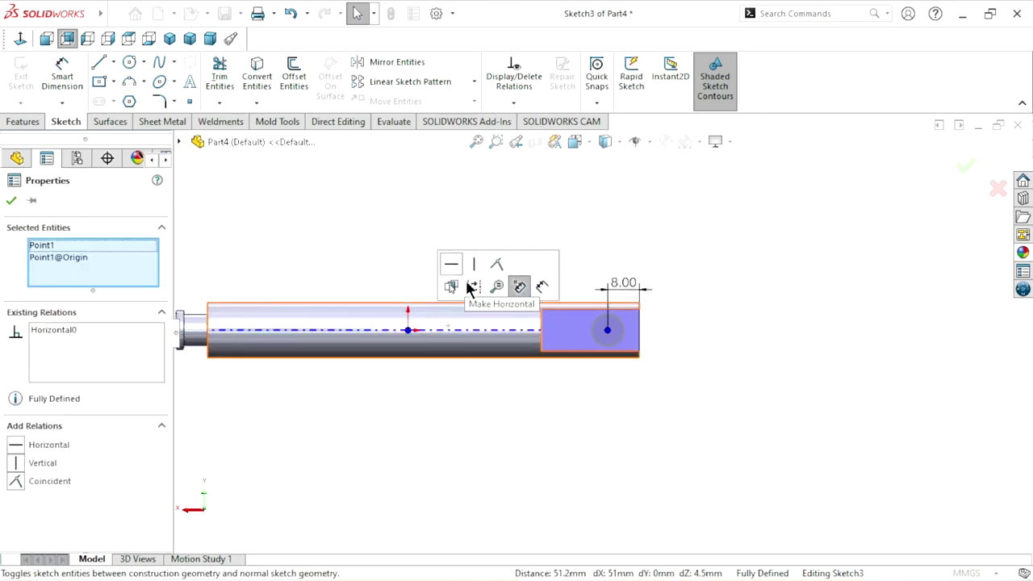
left_click(500, 413)
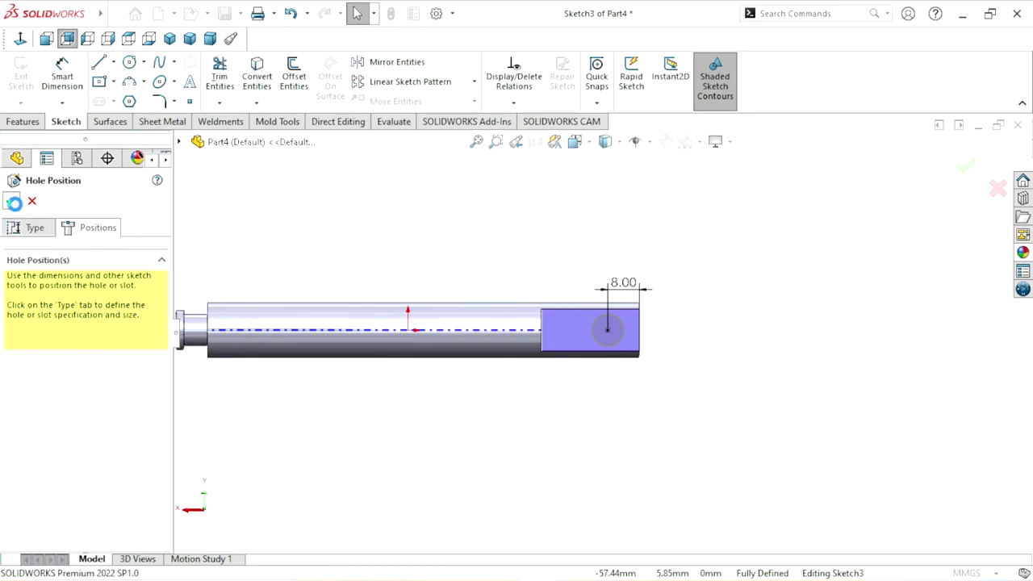
Step: Orbit the shaft into an angled view facing the small pin end
mouse_move(678, 347)
middle_mouse_down()
mouse_move(606, 376)
mouse_move(510, 350)
mouse_move(576, 371)
mouse_move(627, 350)
middle_mouse_up()
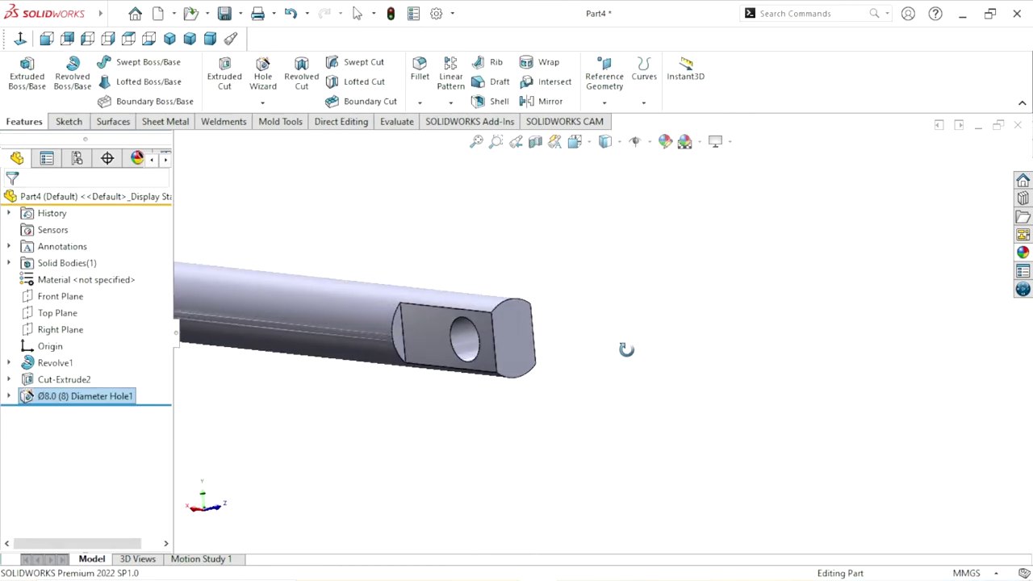
scroll(565, 363, "up", 5)
scroll(484, 339, "down", 3)
middle_click_drag(747, 320, 651, 365)
mouse_move(588, 368)
middle_mouse_down()
mouse_move(560, 376)
mouse_move(547, 401)
middle_mouse_up()
mouse_move(652, 338)
middle_mouse_down()
mouse_move(595, 422)
mouse_move(674, 445)
middle_mouse_up()
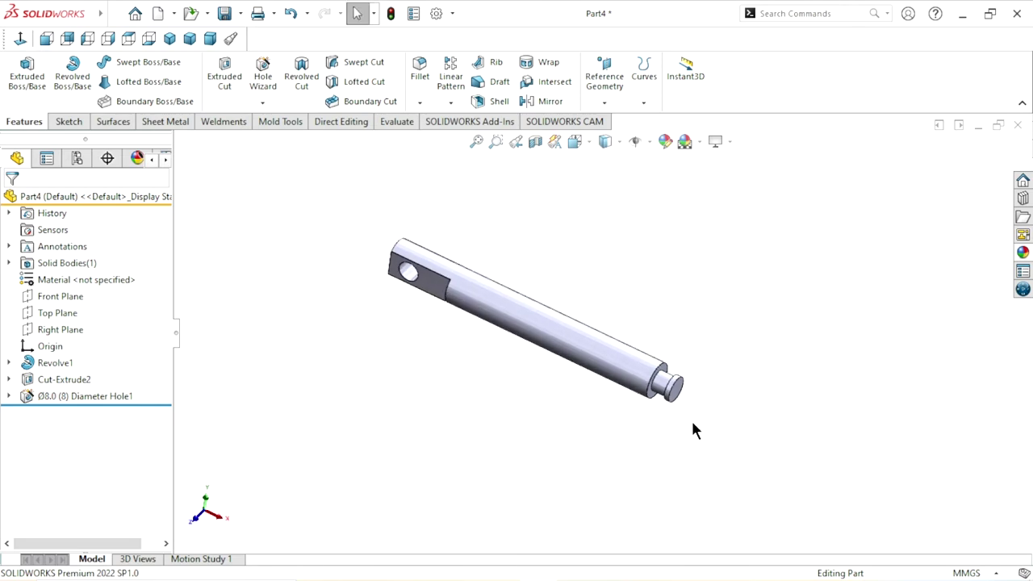
scroll(686, 420, "down", 3)
left_click(415, 100)
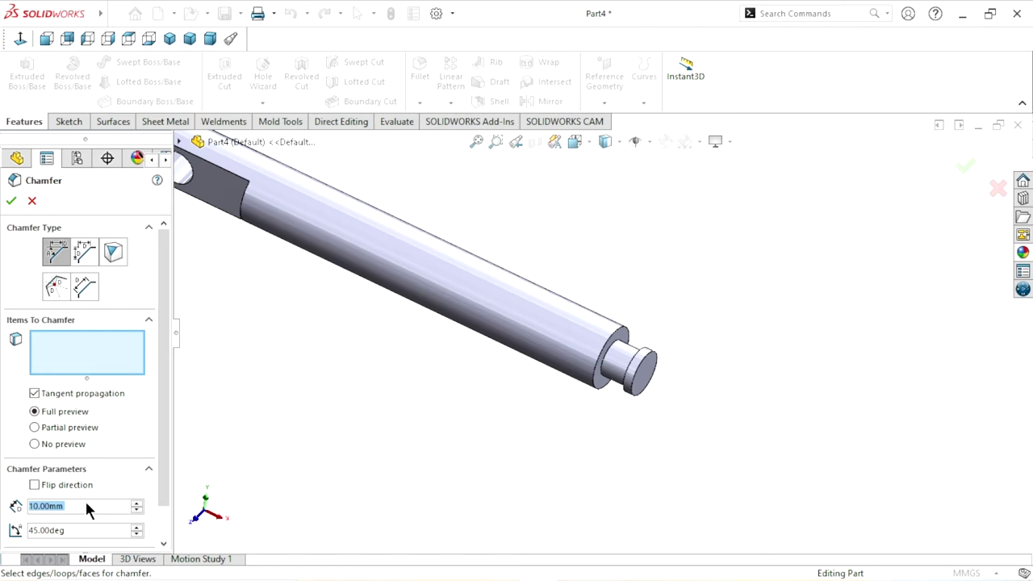
Step: Chamfer the small pin end face by 0.1 mm at 45° to create Chamfer1
type("0.1")
scroll(679, 365, "down", 5)
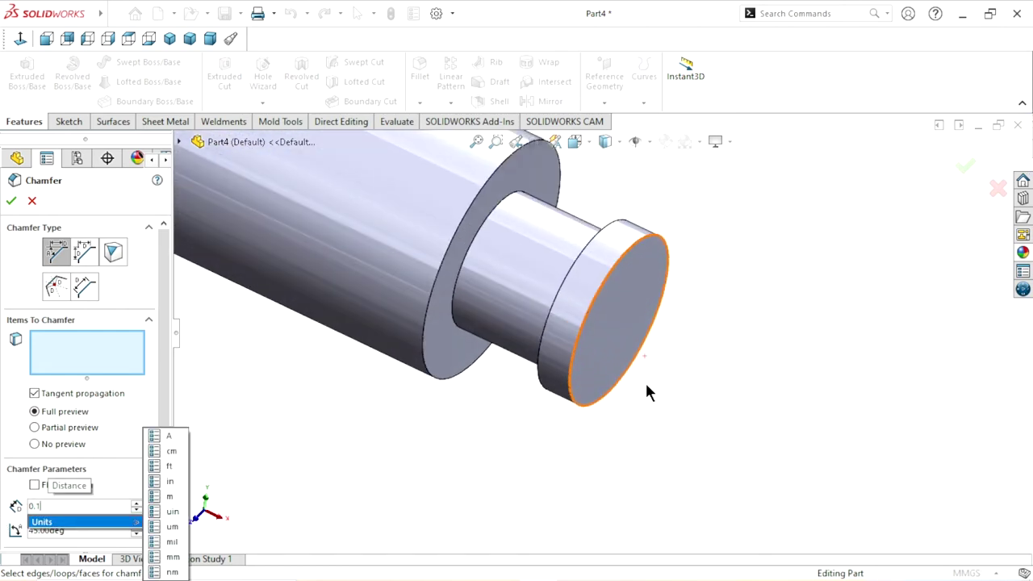
left_click(585, 276)
scroll(557, 372, "up", 3)
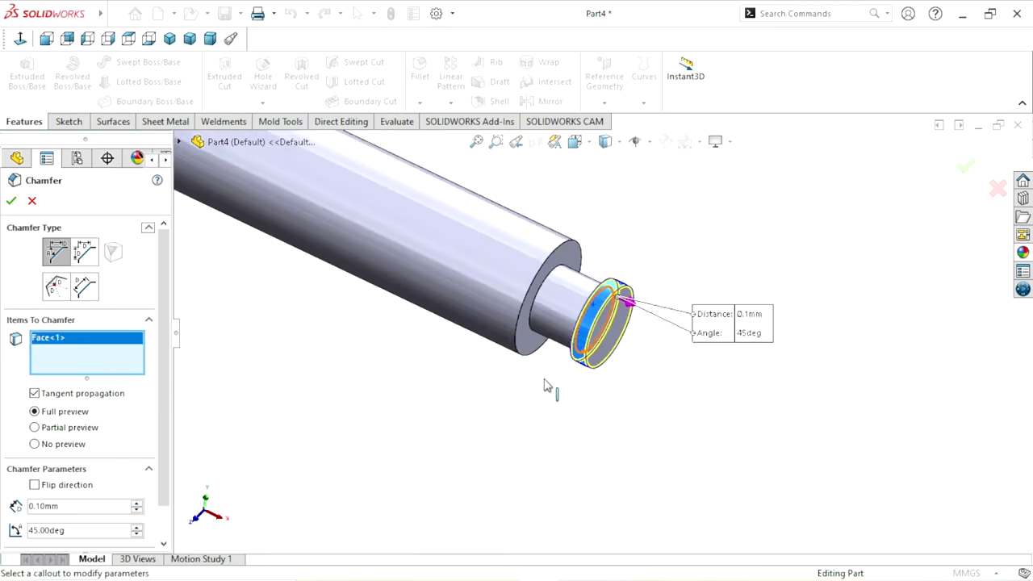
left_click(12, 201)
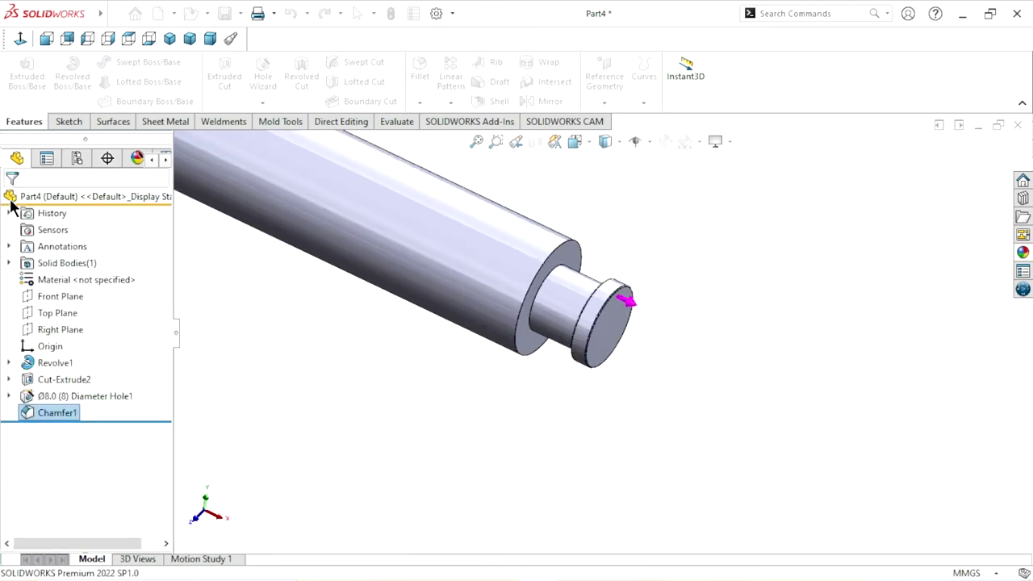
Step: Start a 0.3 mm, 45° chamfer and select the shaft's shoulder edge
key("z")
left_click(420, 105)
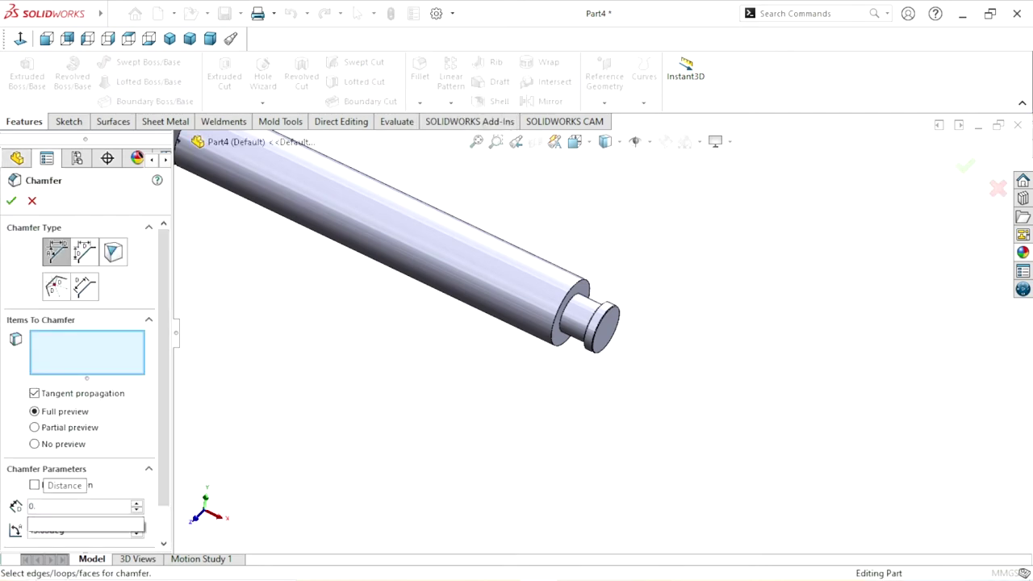
key("z")
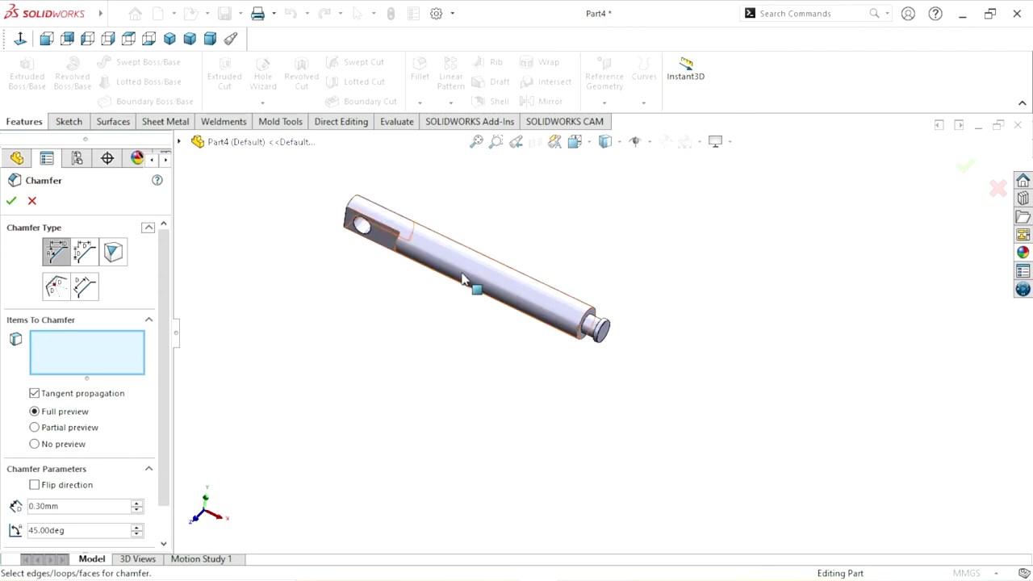
scroll(376, 308, "down", 3)
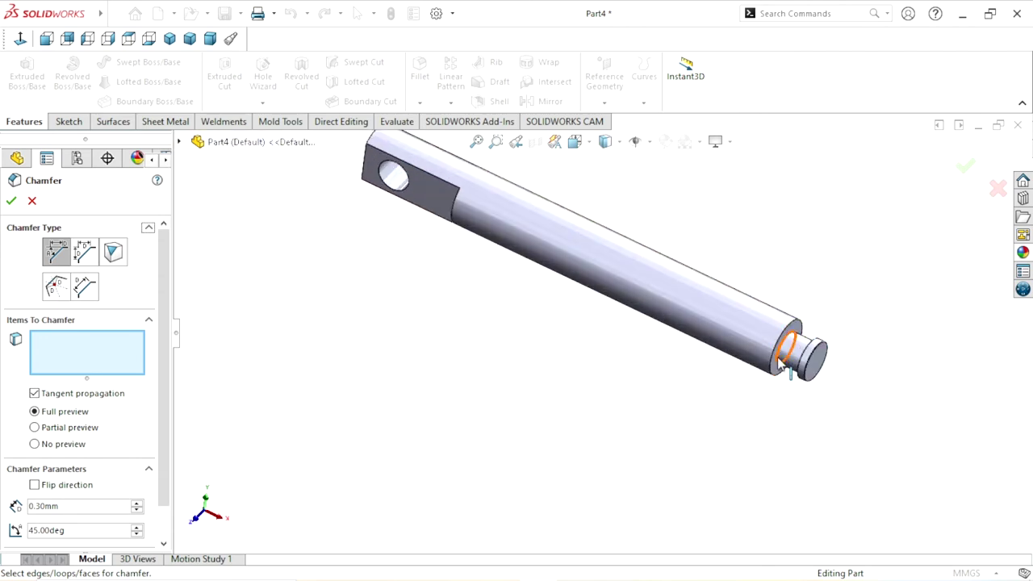
scroll(781, 367, "down", 3)
left_click(778, 268)
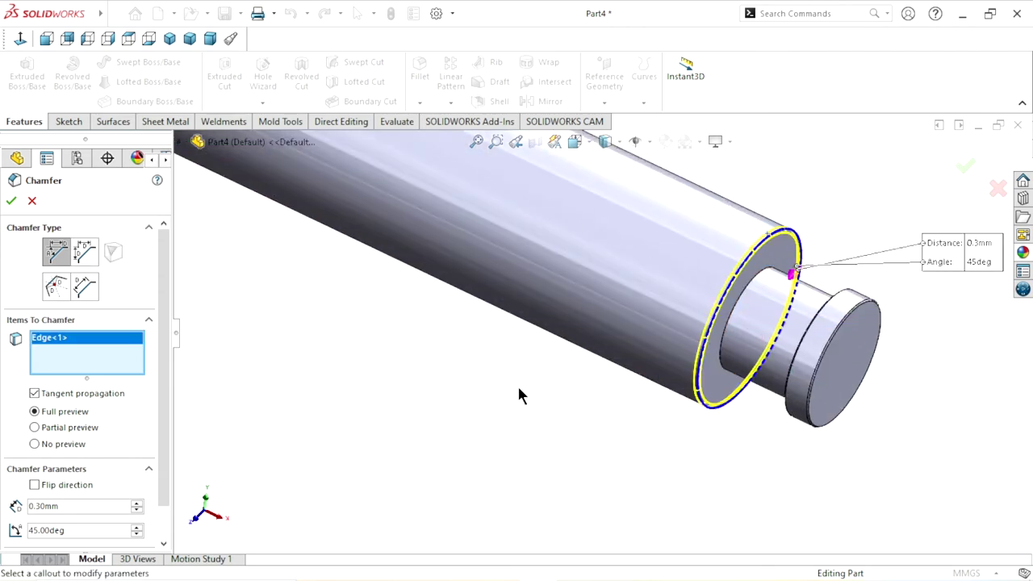
scroll(484, 380, "up", 5)
Step: Add the flattened end face, accept Chamfer2, and orbit to inspect the bevelled end
mouse_move(406, 364)
middle_mouse_down()
mouse_move(421, 297)
mouse_move(503, 429)
middle_mouse_up()
scroll(419, 331, "down", 3)
scroll(749, 446, "up", 4)
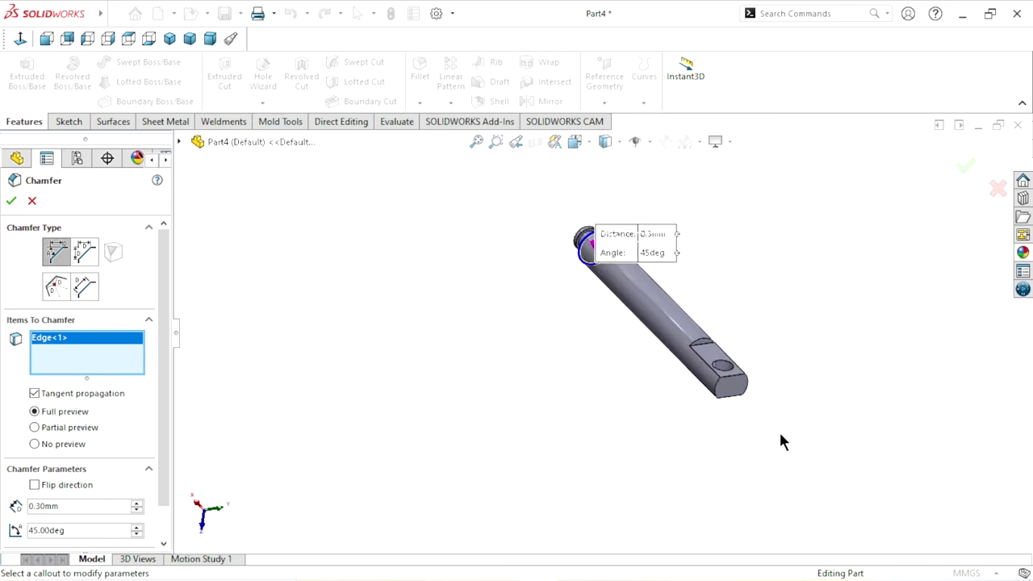
scroll(749, 446, "down", 3)
scroll(734, 408, "down", 2)
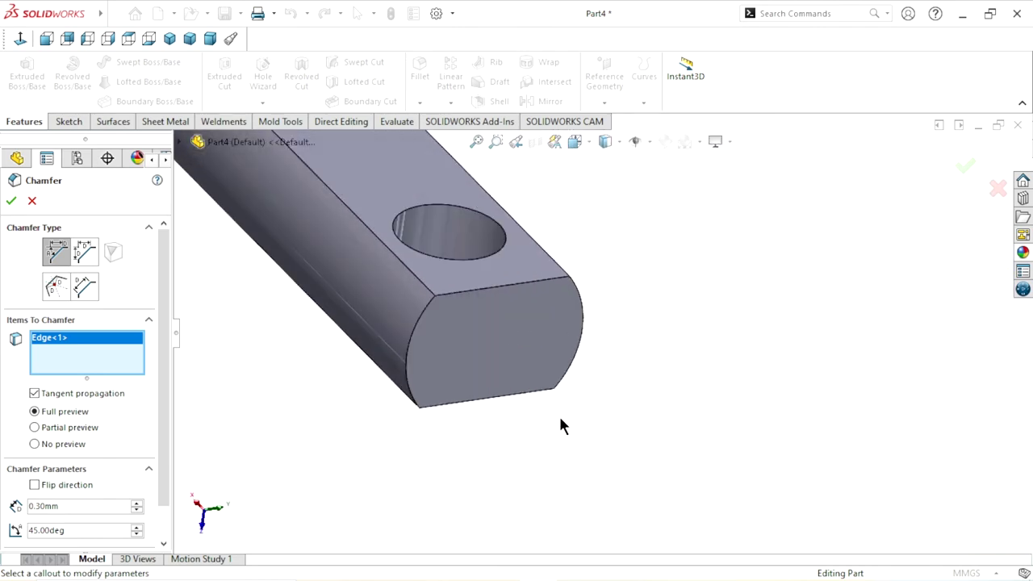
left_click(476, 359)
left_click(11, 201)
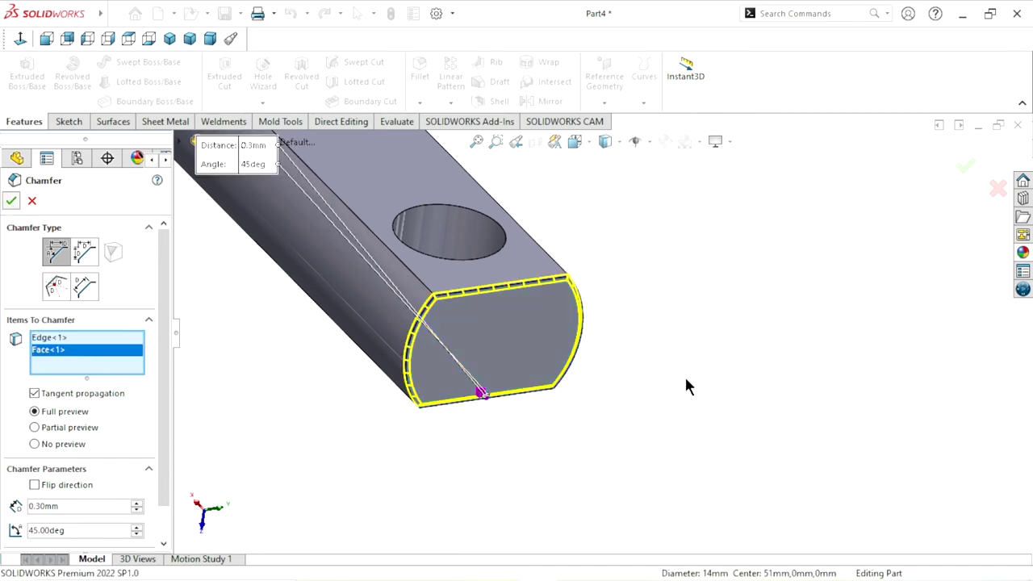
middle_click_drag(577, 393, 510, 363)
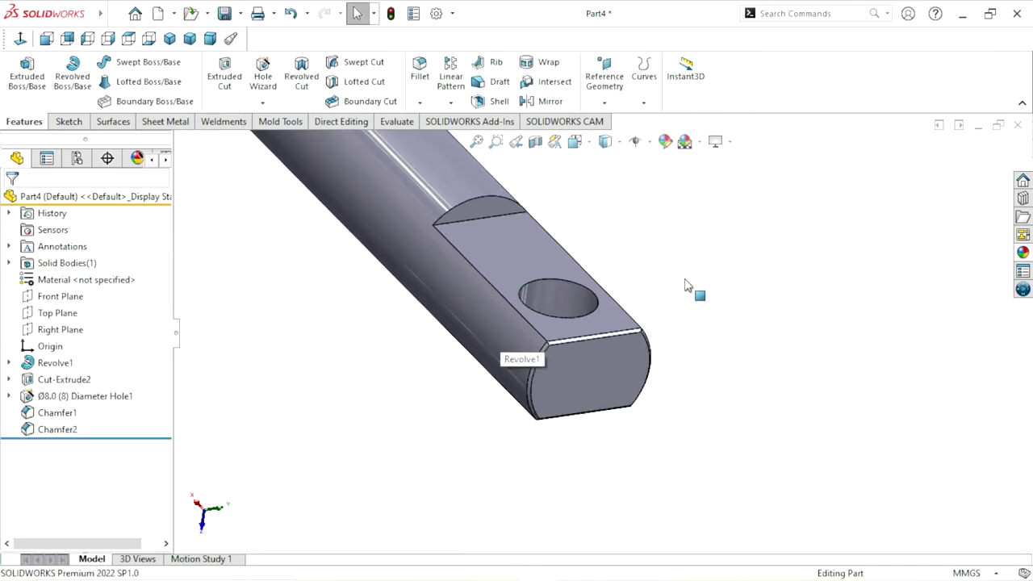
mouse_move(673, 247)
middle_mouse_down()
mouse_move(713, 288)
mouse_move(647, 375)
middle_mouse_up()
scroll(629, 359, "up", 2)
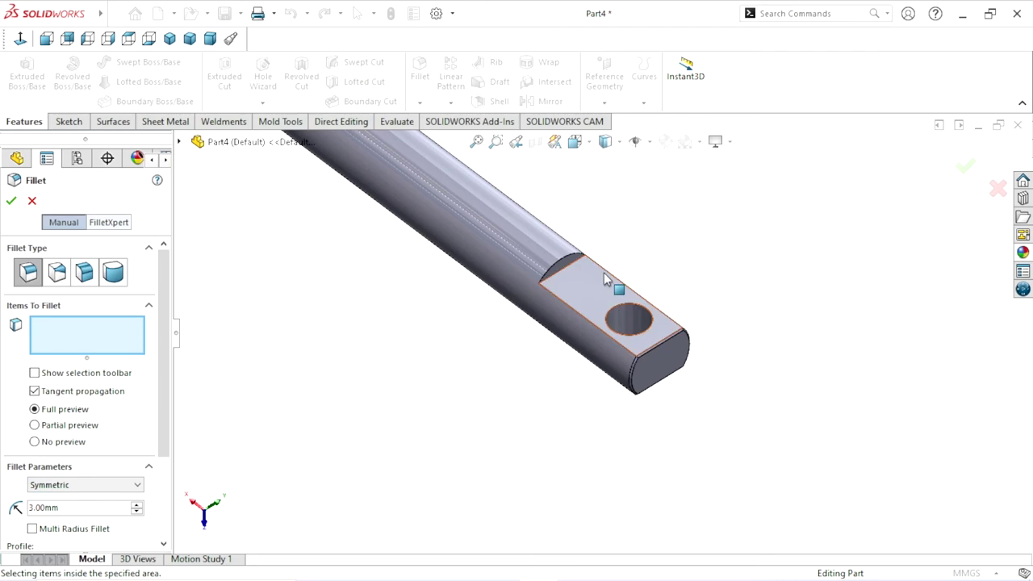
Step: Select both curved edges at the ends of the flat for a 3 mm fillet
scroll(603, 273, "down", 3)
left_click(522, 280)
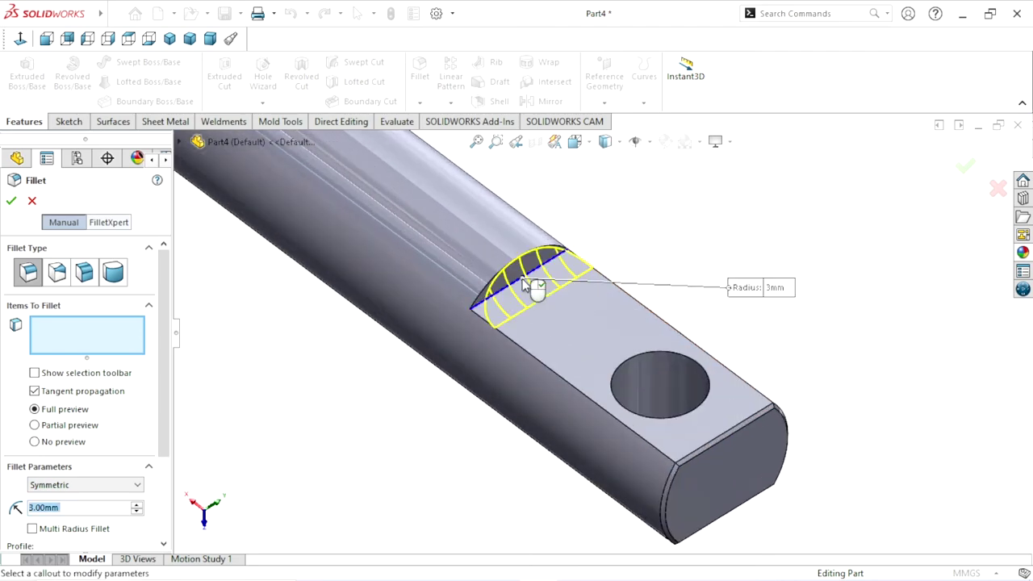
scroll(452, 386, "up", 3)
mouse_move(453, 386)
middle_mouse_down()
mouse_move(529, 246)
mouse_move(546, 314)
mouse_move(482, 267)
mouse_move(512, 299)
mouse_move(693, 257)
middle_mouse_up()
scroll(581, 268, "down", 2)
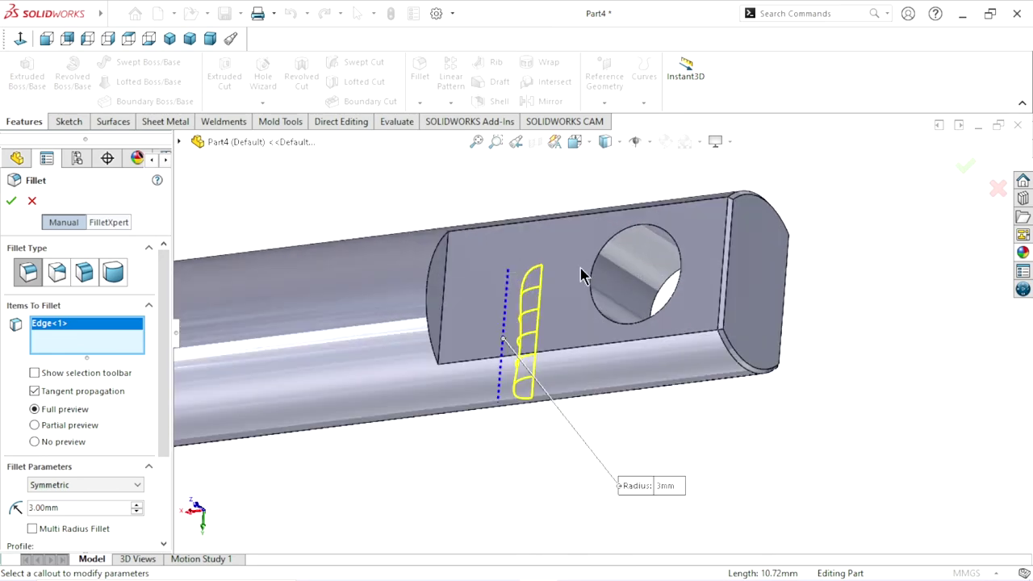
scroll(581, 268, "down", 3)
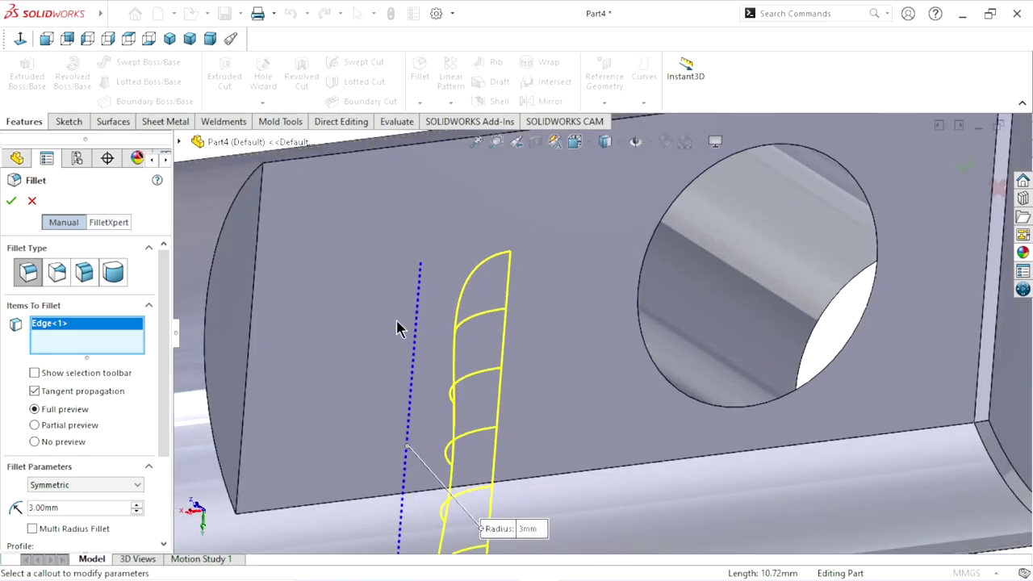
left_click(247, 344)
scroll(300, 428, "up", 5)
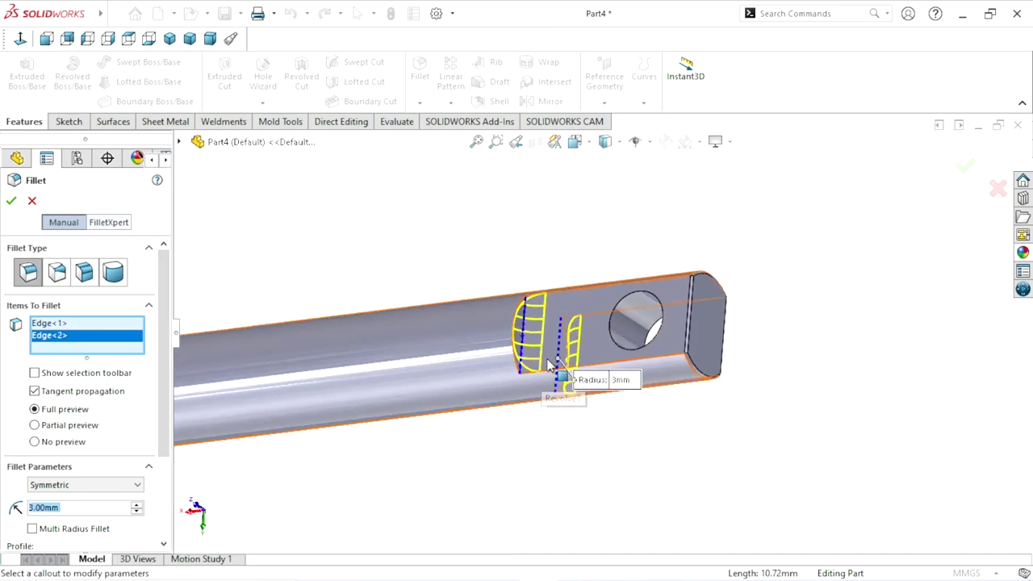
Step: Accept Fillet1 at 3 mm and orbit to inspect the rounded flat ends
middle_click_drag(526, 433, 511, 472)
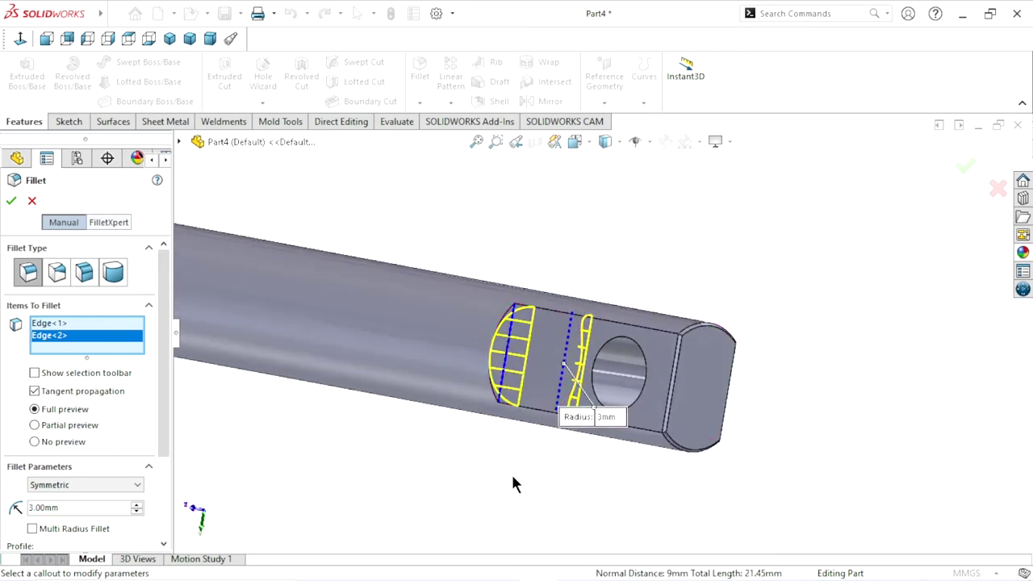
left_click(11, 202)
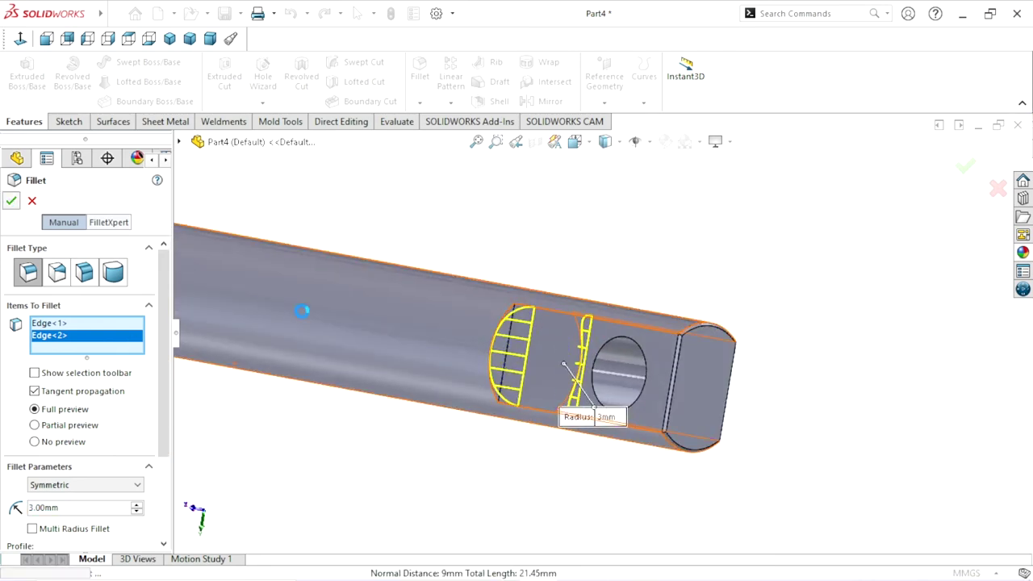
scroll(598, 414, "up", 3)
mouse_move(597, 414)
middle_mouse_down()
mouse_move(595, 385)
mouse_move(554, 363)
mouse_move(657, 407)
middle_mouse_up()
scroll(616, 431, "up", 2)
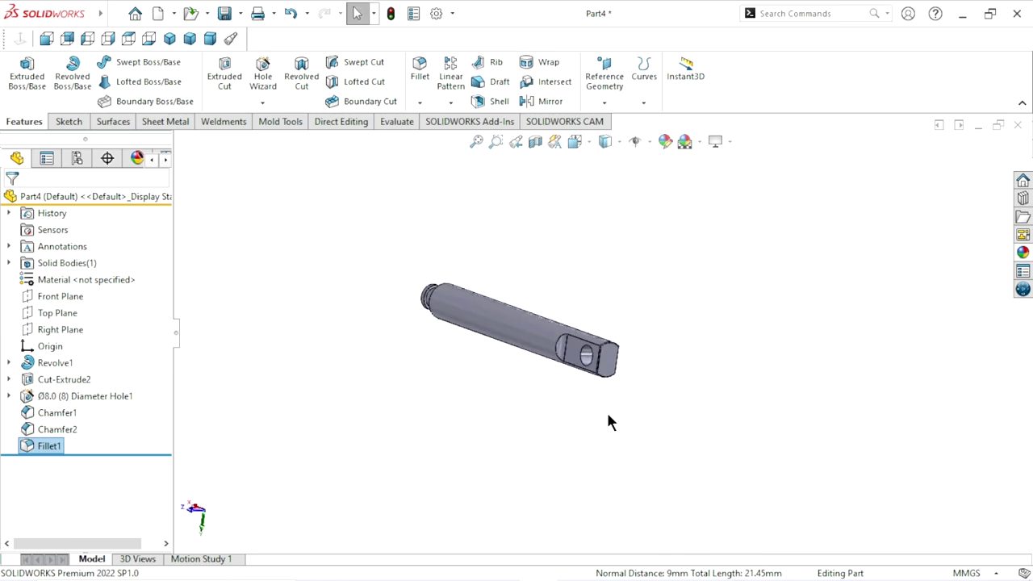
scroll(629, 412, "down", 3)
scroll(655, 392, "down", 2)
left_click(749, 398)
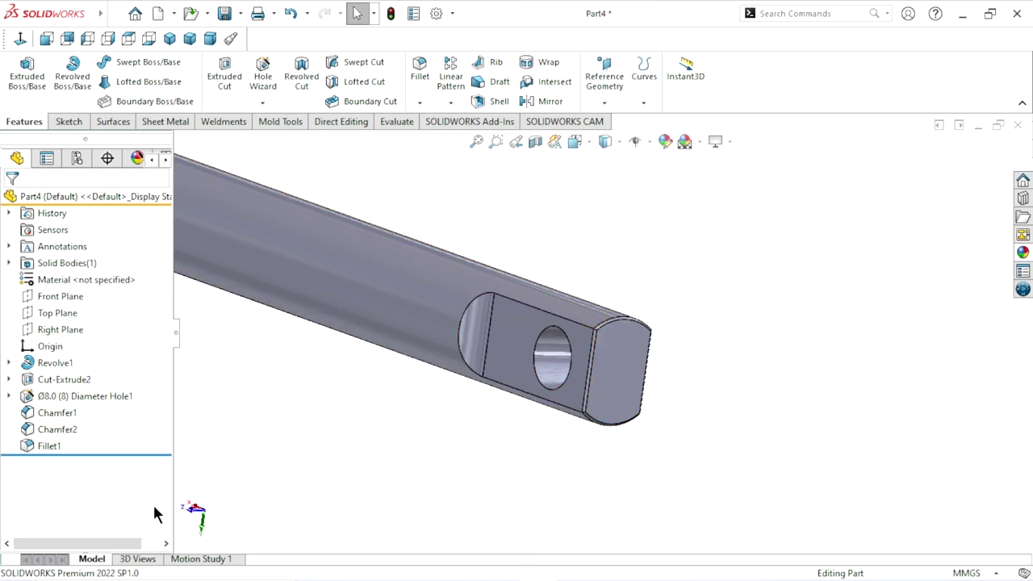
Step: Chamfer both edges of the 8 mm hole by 0.2 mm at 45°, creating Chamfer3
left_click(425, 101)
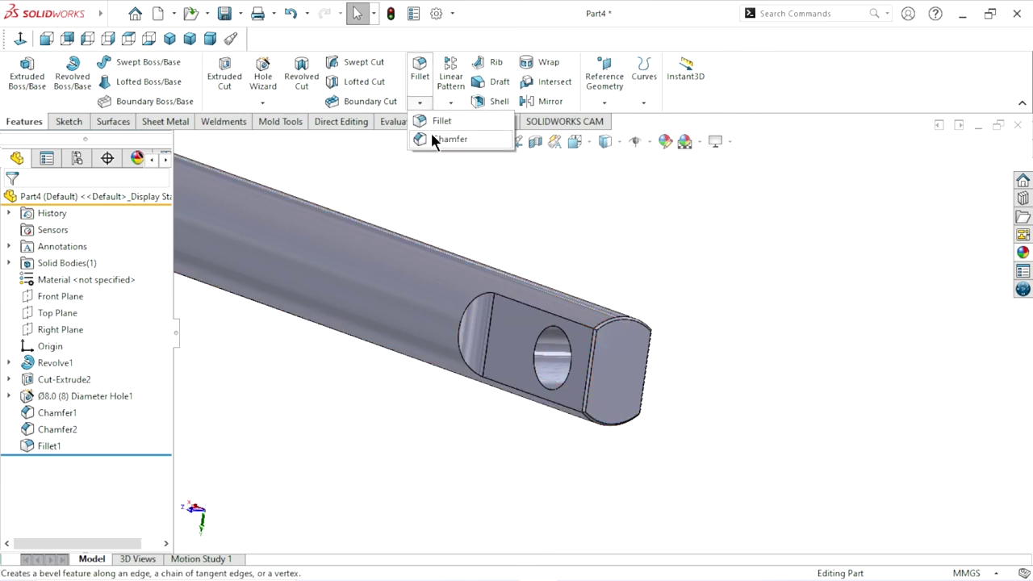
left_click(430, 130)
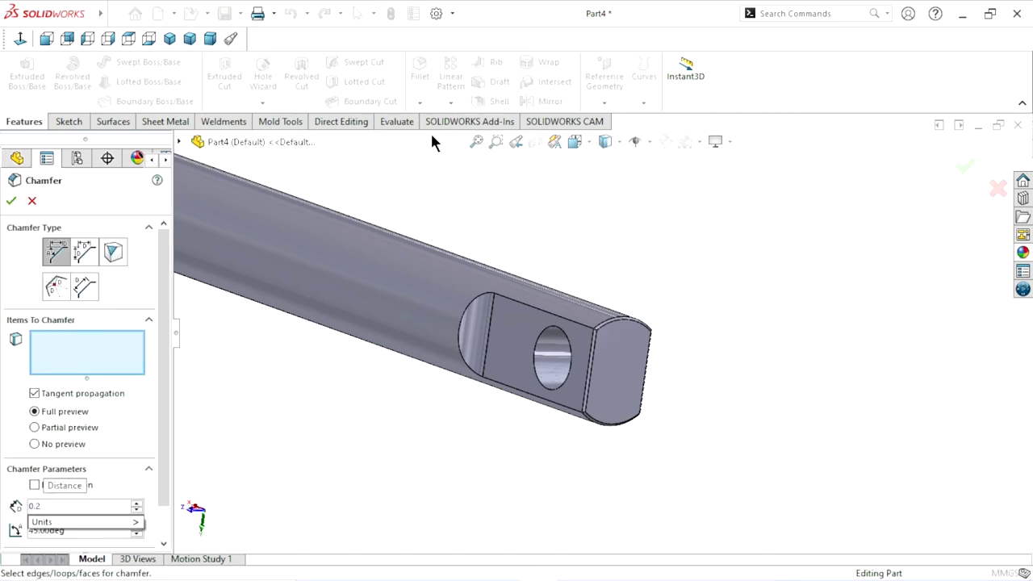
left_click(556, 355)
left_click(11, 201)
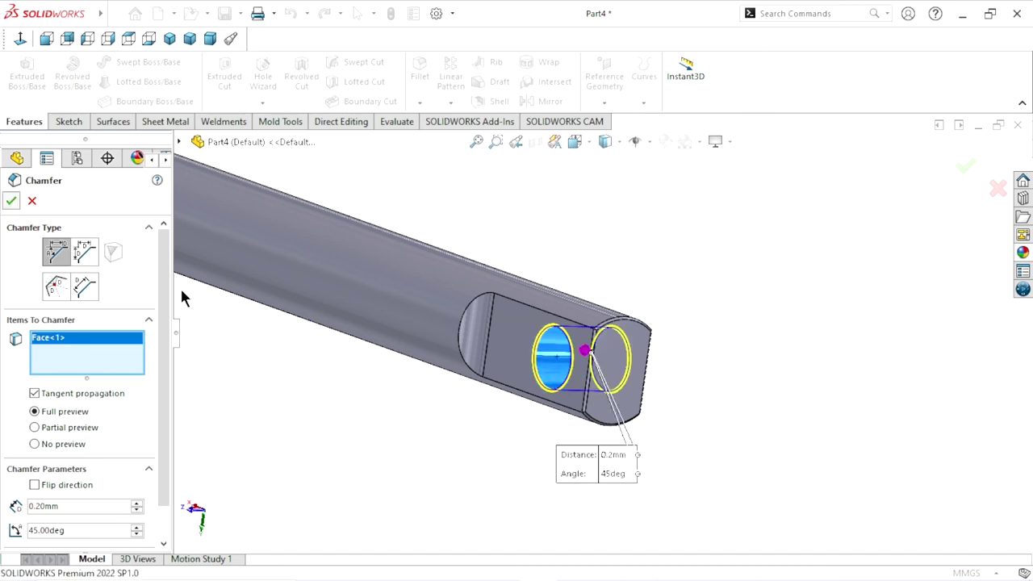
scroll(401, 462, "up", 3)
scroll(512, 339, "up", 2)
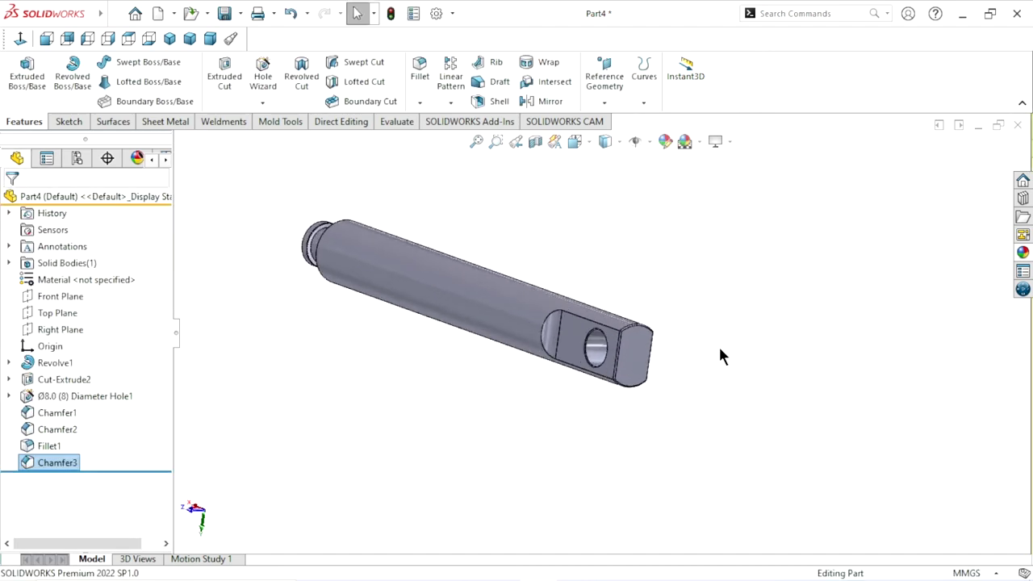
middle_click_drag(718, 352, 565, 315)
Step: Switch to isometric view and apply the carbon steel appearance to the whole shaft
scroll(565, 315, "down", 2)
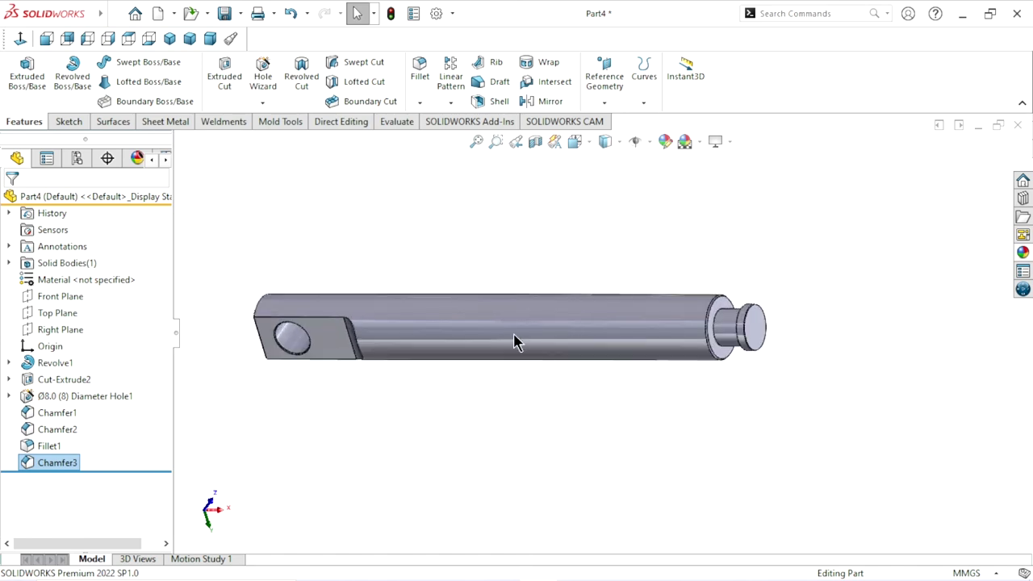
left_click(170, 39)
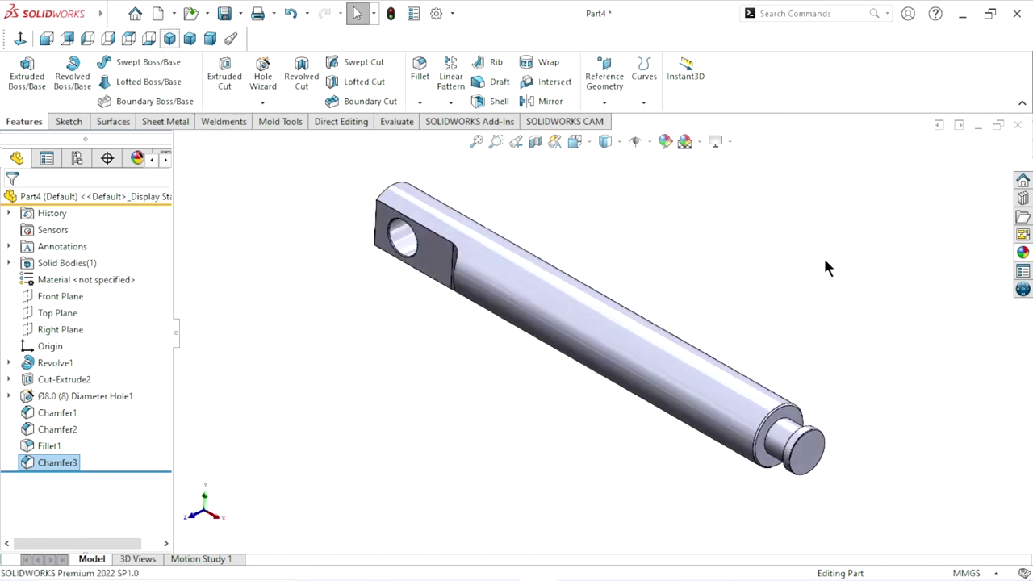
left_click(1022, 253)
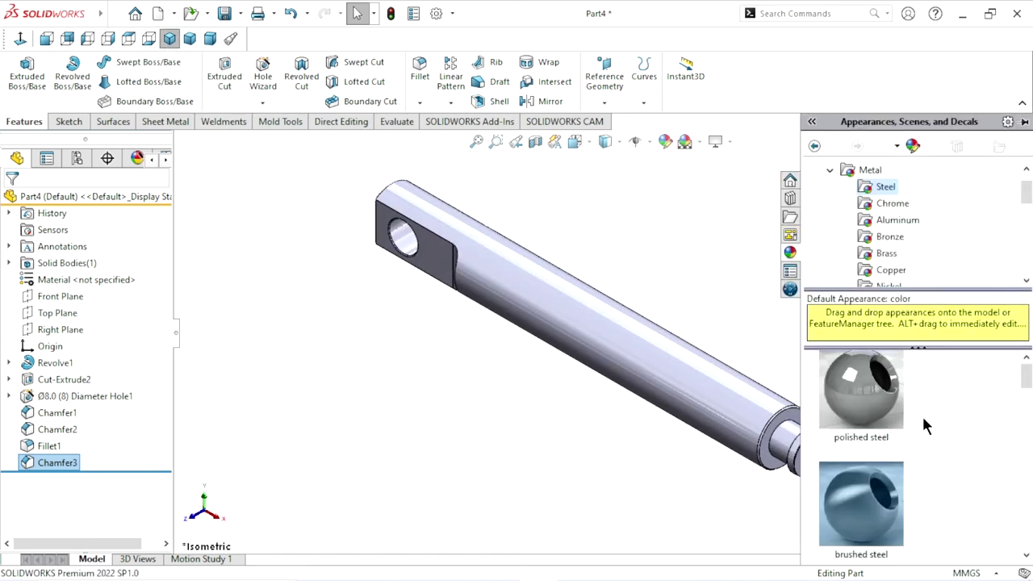
left_click_drag(1029, 386, 1030, 369)
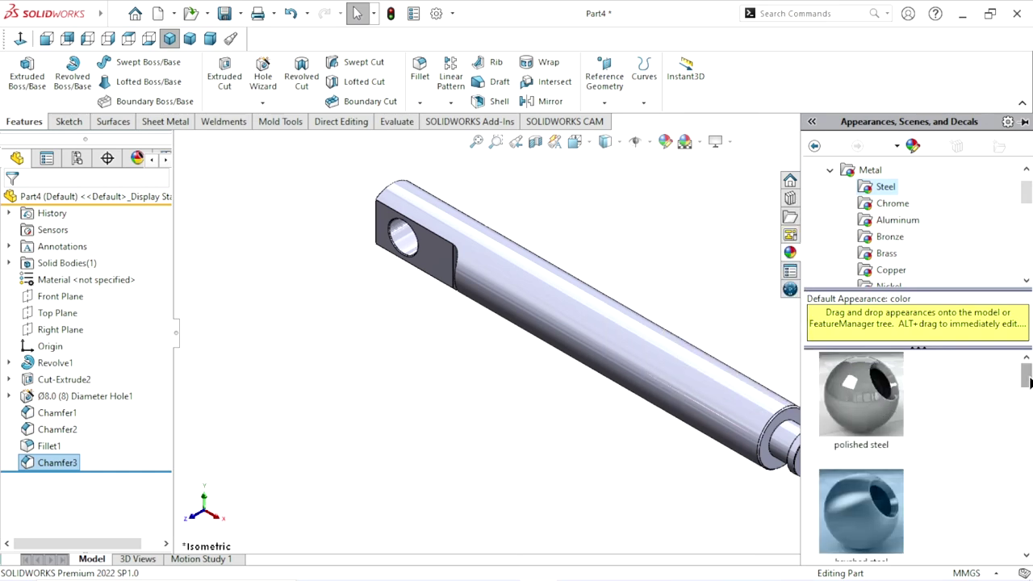
left_click_drag(1030, 382, 1029, 464)
left_click(883, 461)
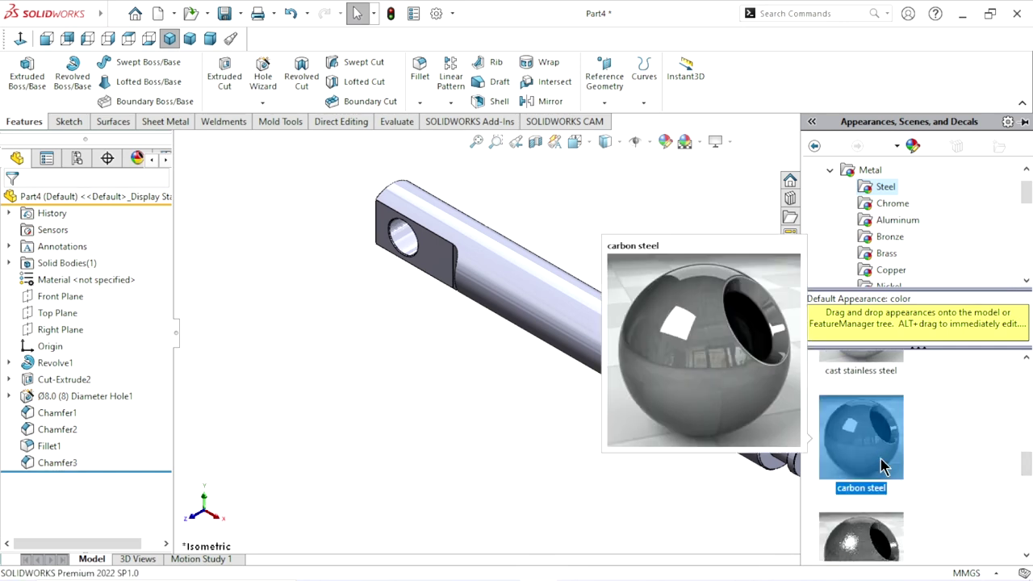
left_click_drag(824, 443, 775, 428)
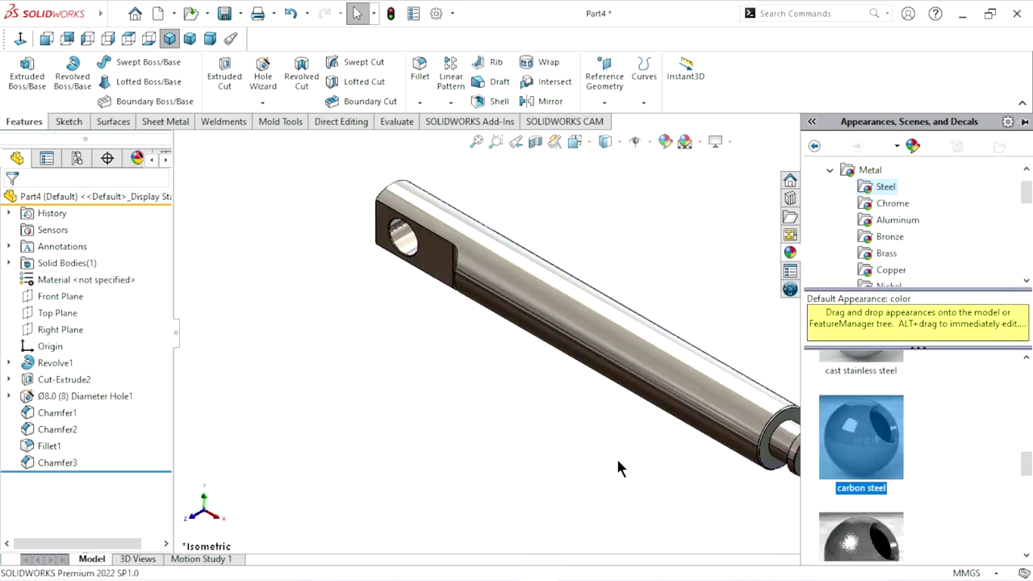
mouse_move(764, 363)
middle_mouse_down()
mouse_move(780, 293)
mouse_move(814, 282)
middle_mouse_up()
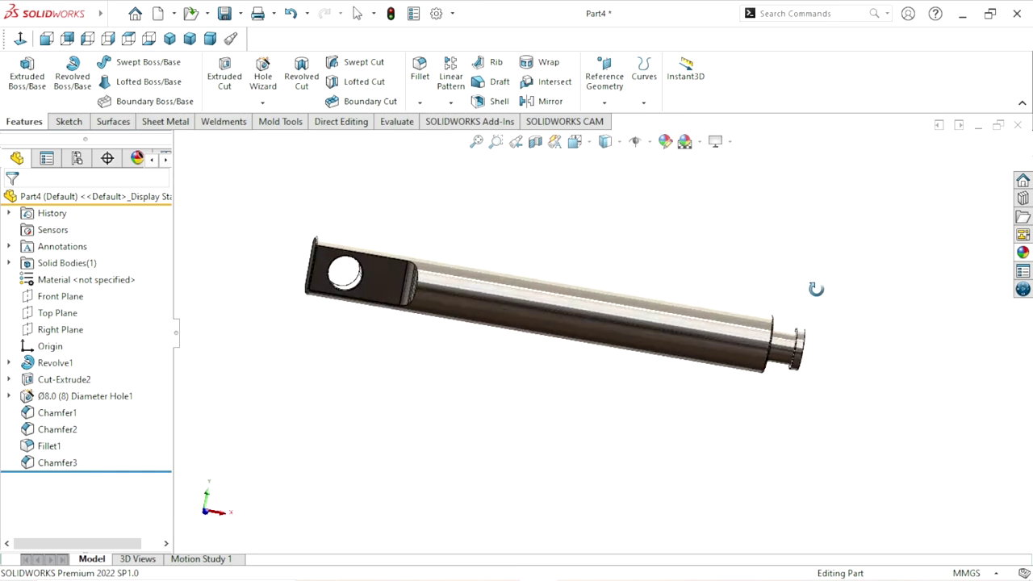
Step: Replace it with the Metal > Chrome 'chromium plate' appearance and return to isometric
left_click(1023, 255)
left_click_drag(1031, 455, 1027, 375)
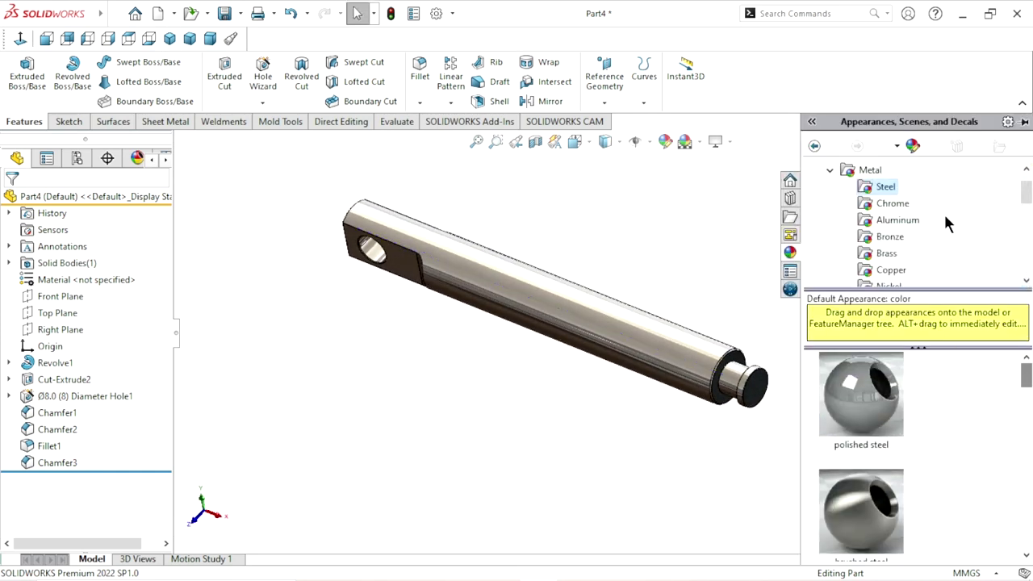
left_click(908, 206)
double_click(898, 402)
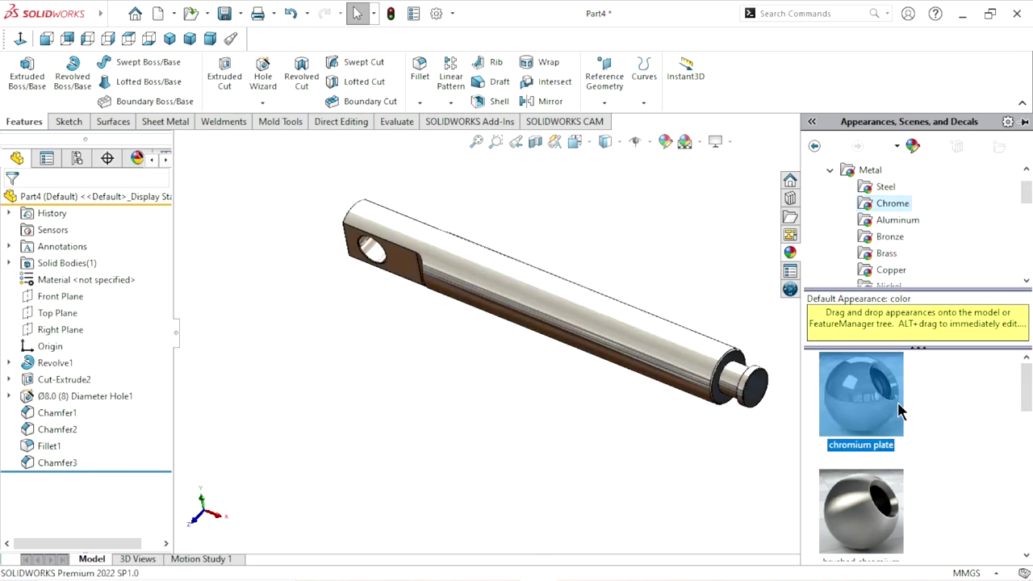
left_click(633, 268)
mouse_move(616, 266)
middle_mouse_down()
mouse_move(512, 357)
mouse_move(431, 315)
mouse_move(466, 413)
mouse_move(488, 315)
middle_mouse_up()
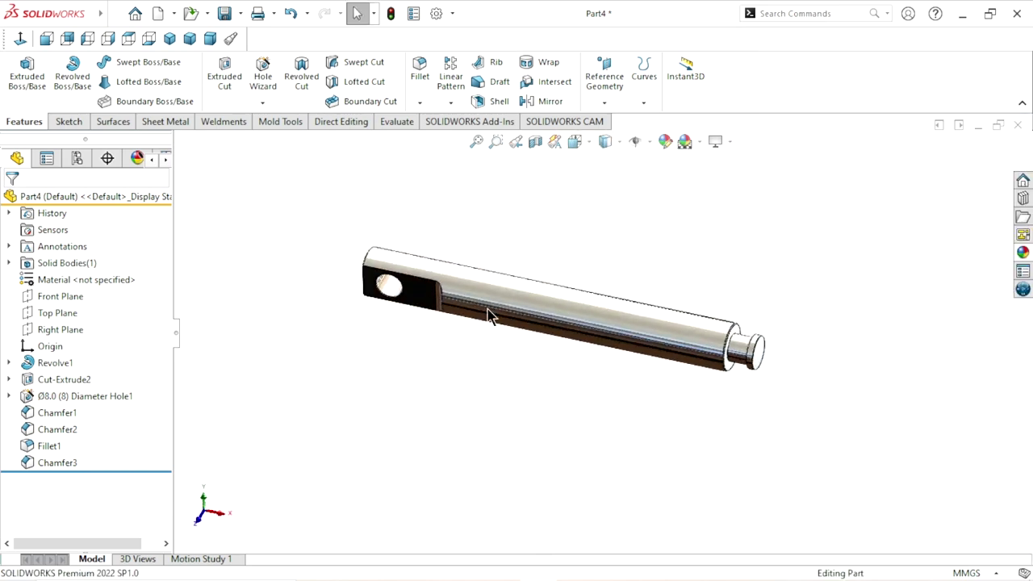
left_click(169, 40)
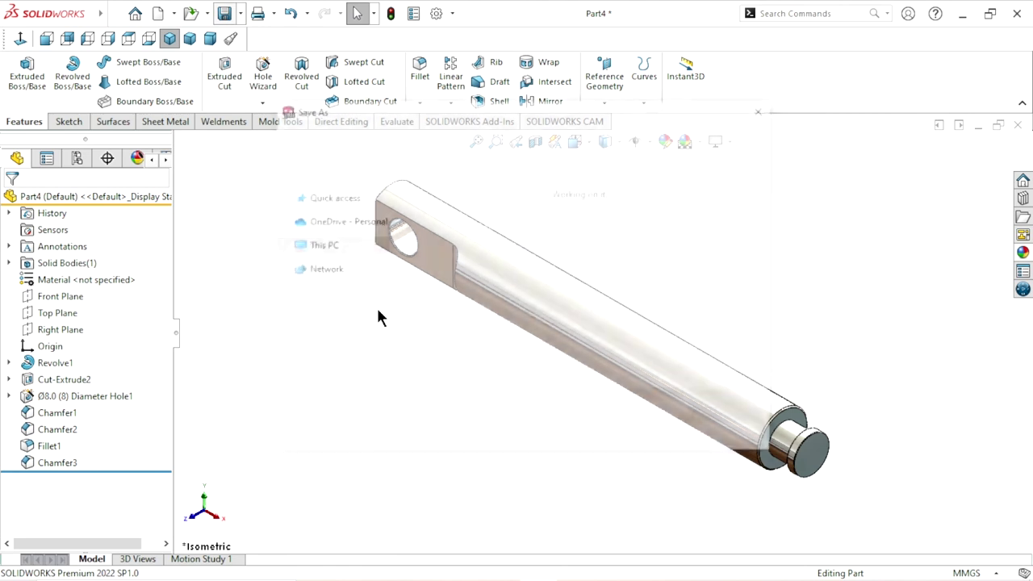
Step: Save the part as 'small piston' in the 3D > Jack folder
left_click(342, 137)
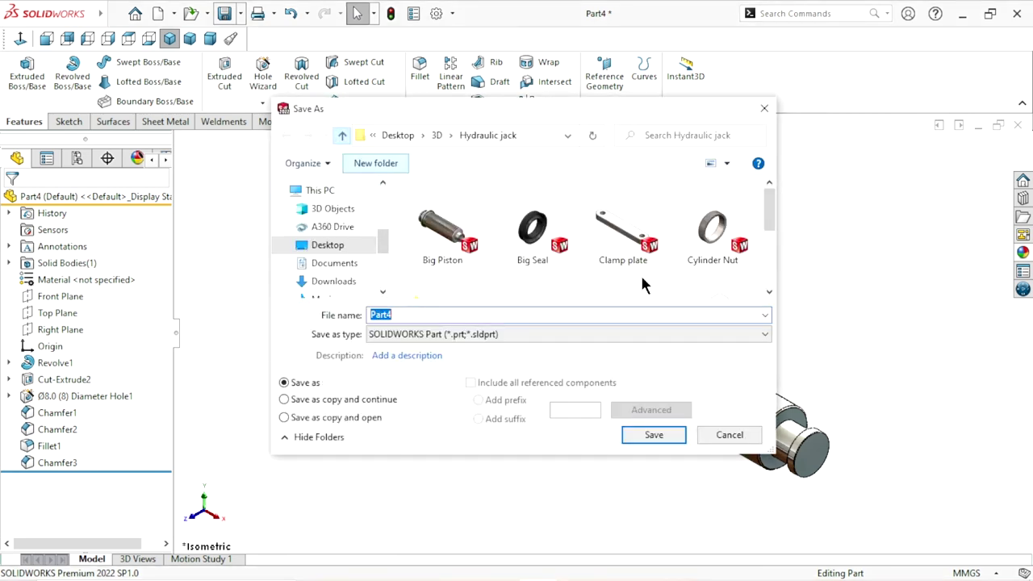
double_click(737, 284)
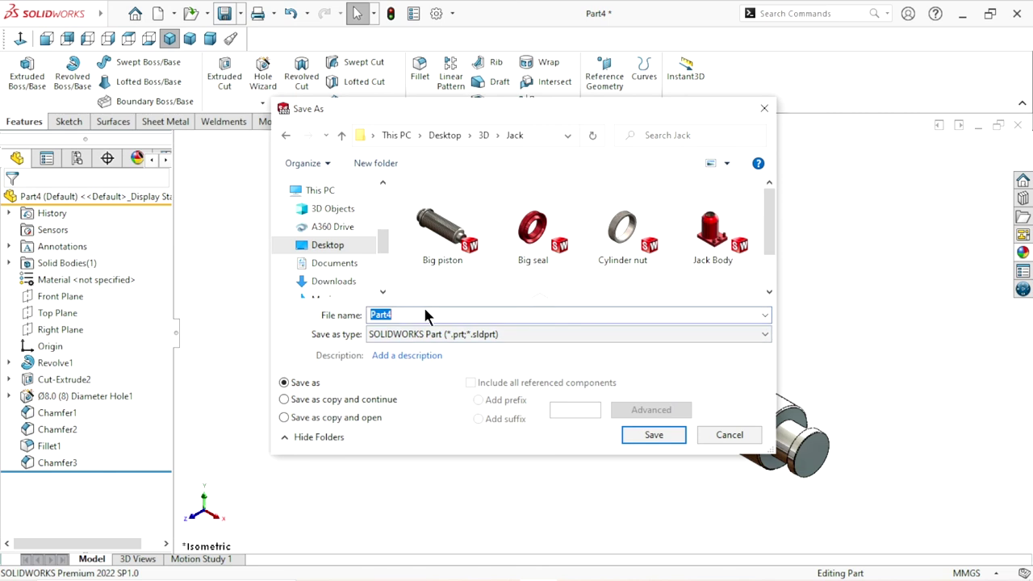
type("small ")
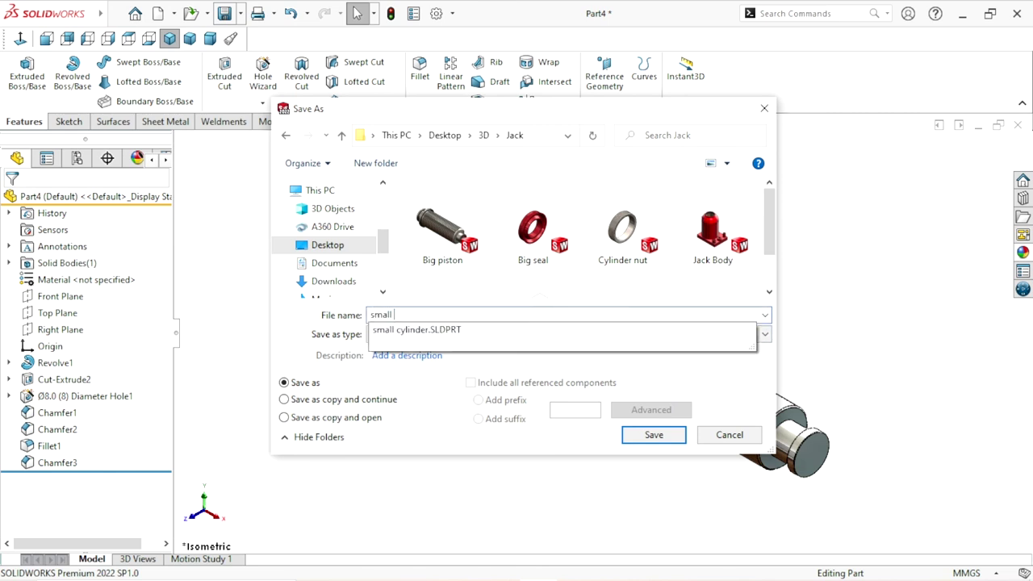
type("pi")
type("on")
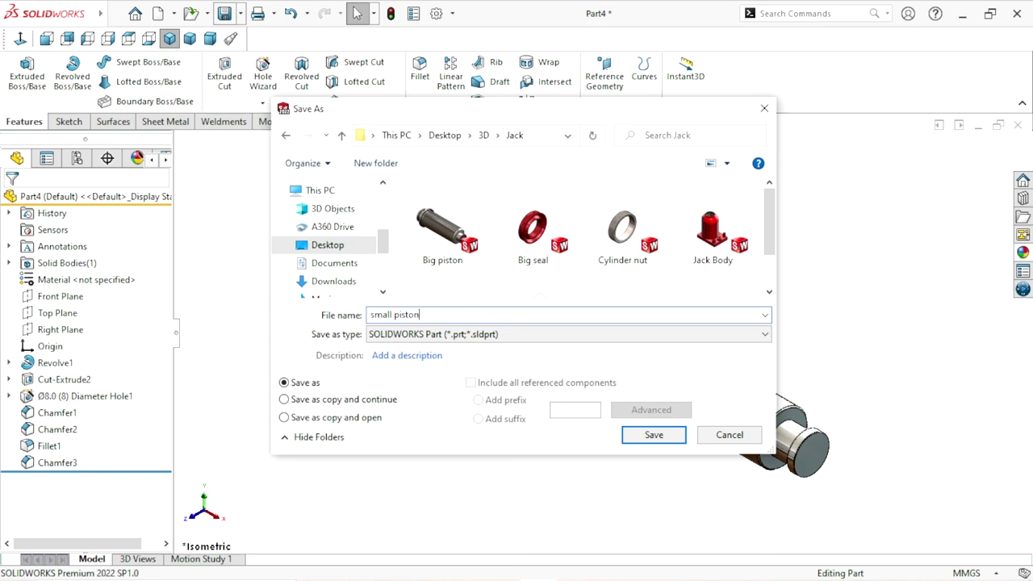
left_click(654, 435)
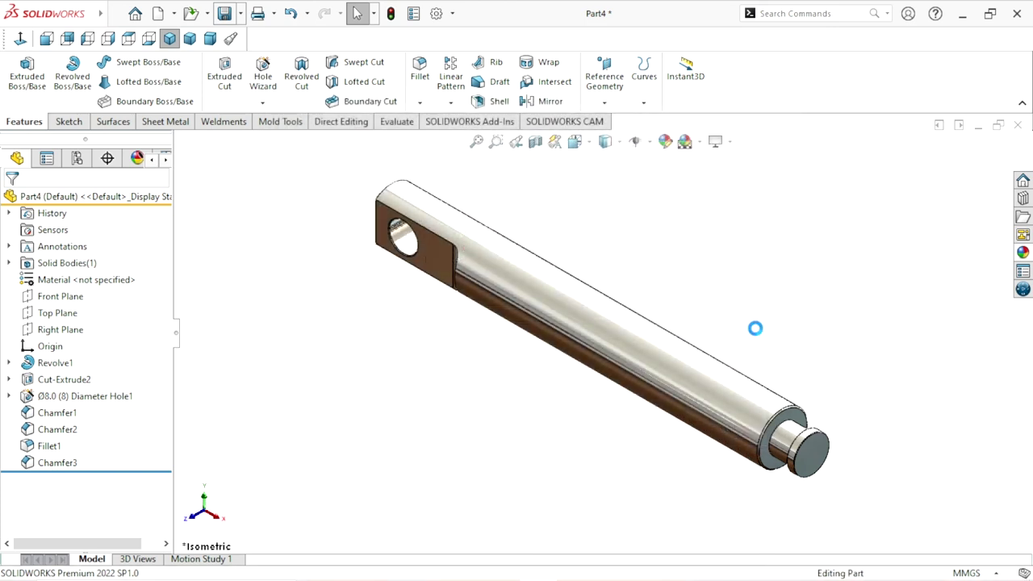